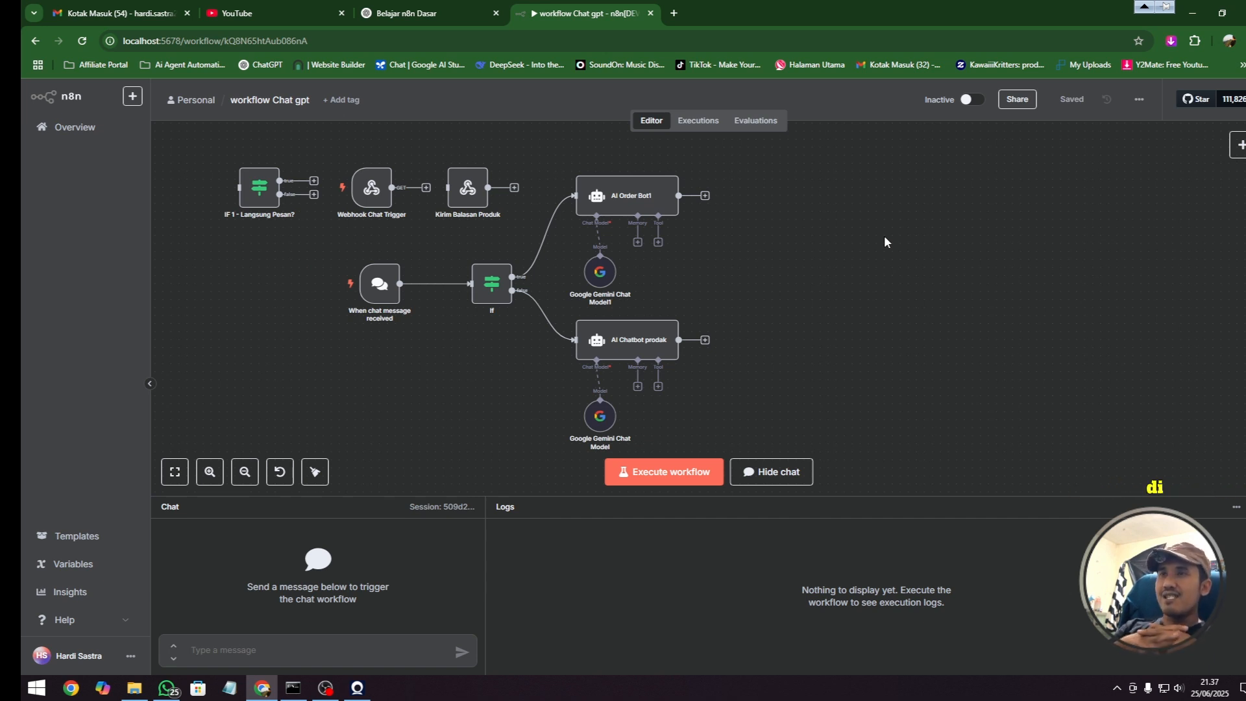
Switch to the ChatGPT conversation and review the explanation of the IF node's structure, setup steps and example cases.
{"action": "left_click", "coordinate": [415, 13]}
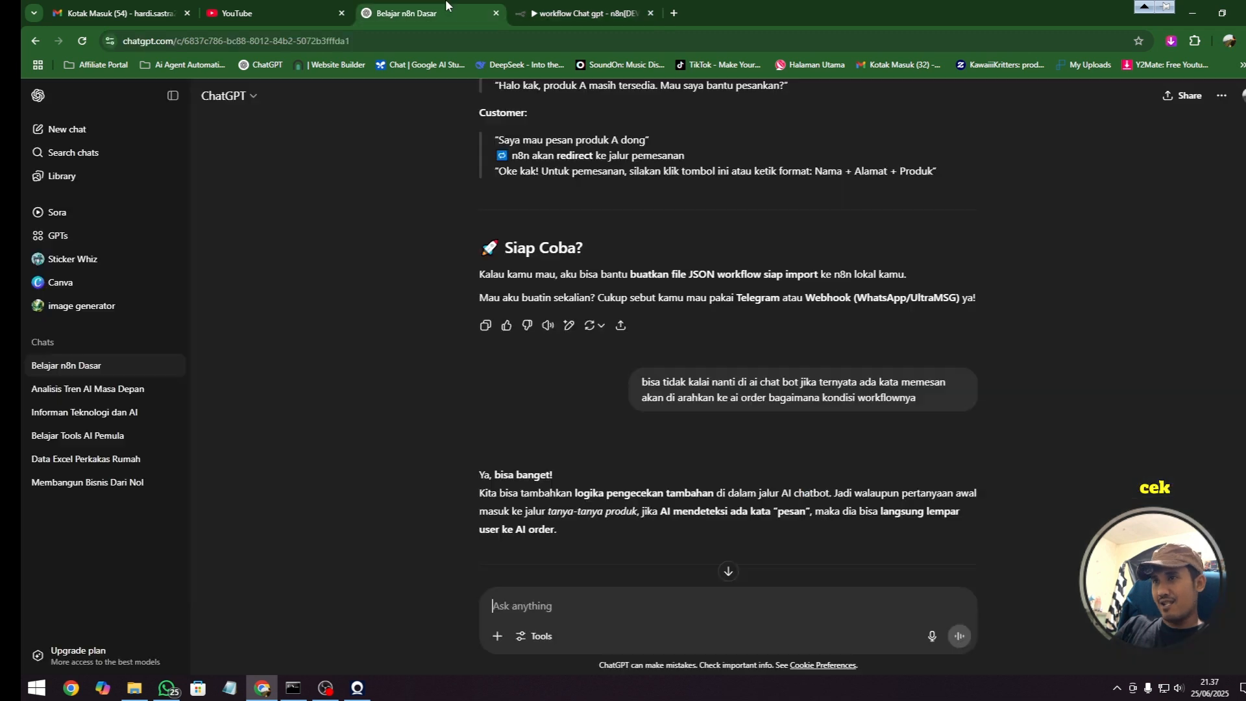
{"action": "scroll", "coordinate": [585, 192], "scroll_direction": "up", "scroll_amount": 10}
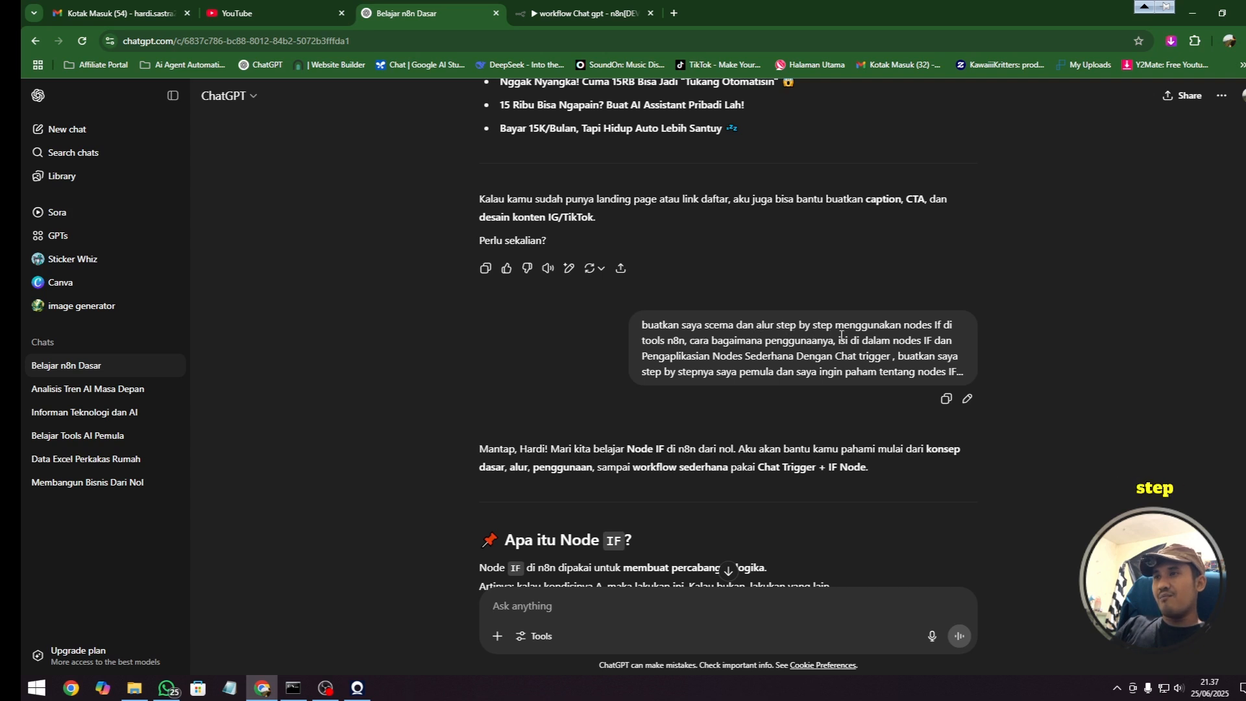
{"action": "scroll", "coordinate": [811, 336], "scroll_direction": "down", "scroll_amount": 1}
{"action": "scroll", "coordinate": [841, 341], "scroll_direction": "down", "scroll_amount": 1}
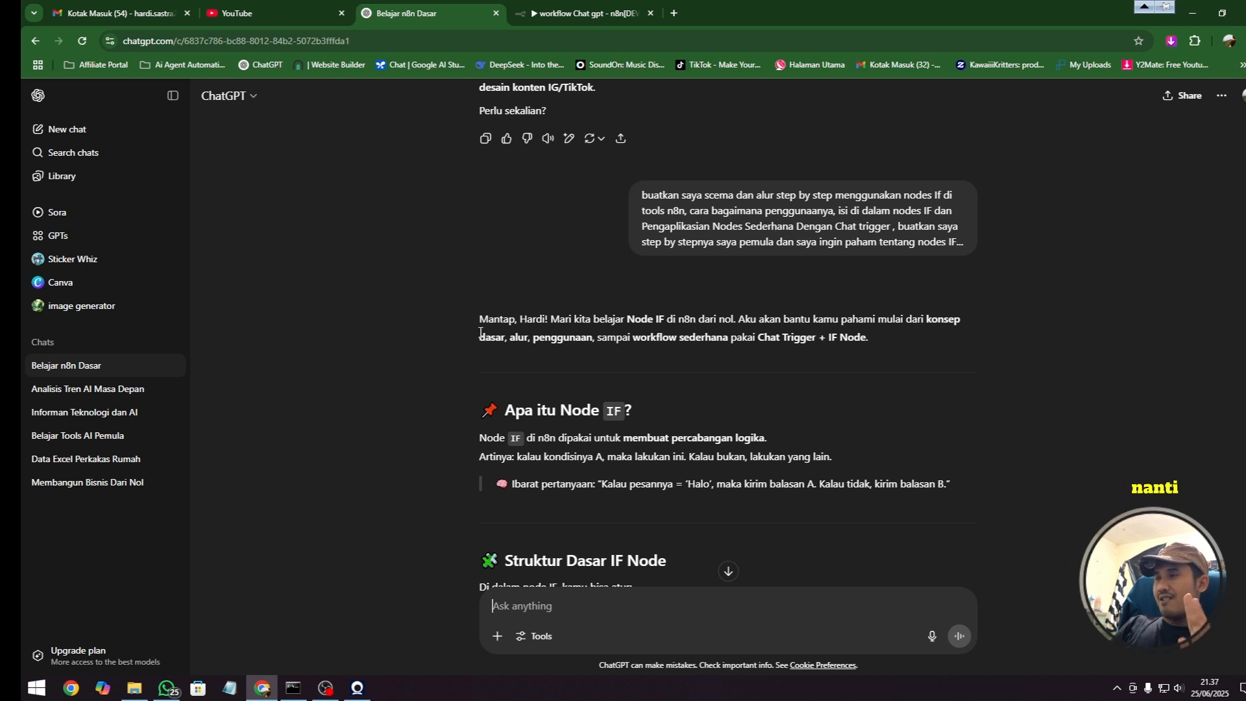
{"action": "scroll", "coordinate": [465, 372], "scroll_direction": "down", "scroll_amount": 5}
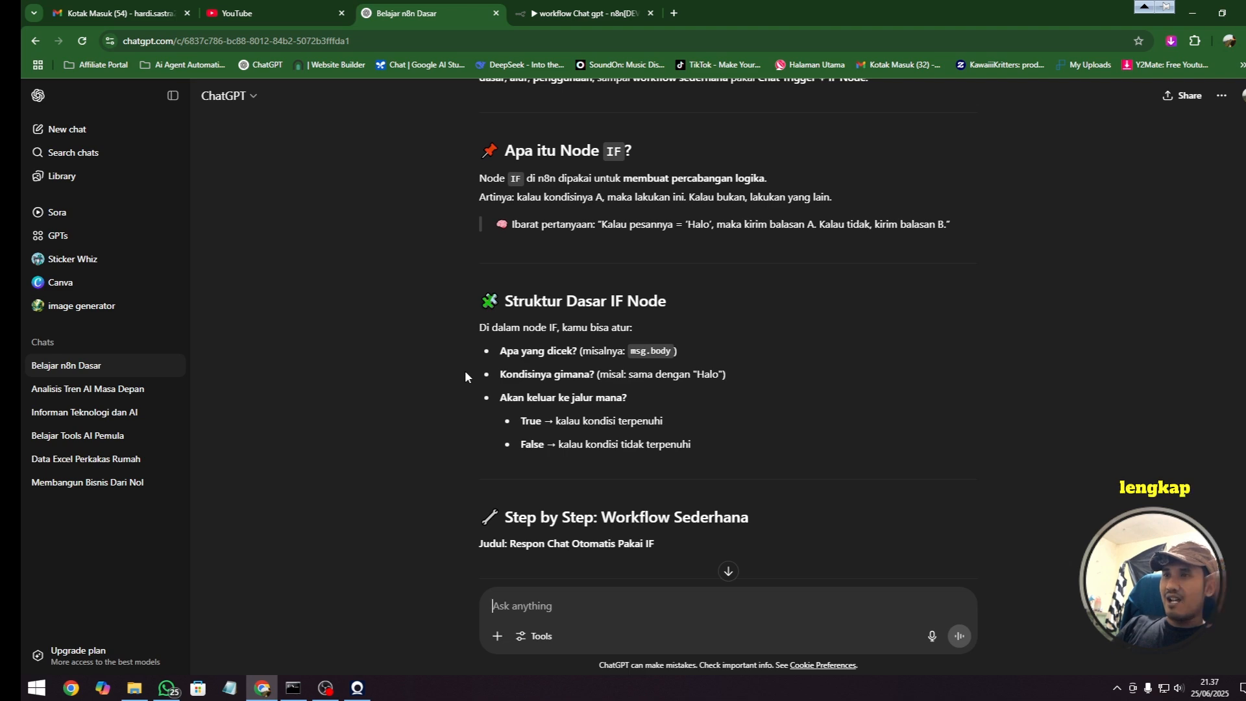
{"action": "scroll", "coordinate": [465, 377], "scroll_direction": "down", "scroll_amount": 6}
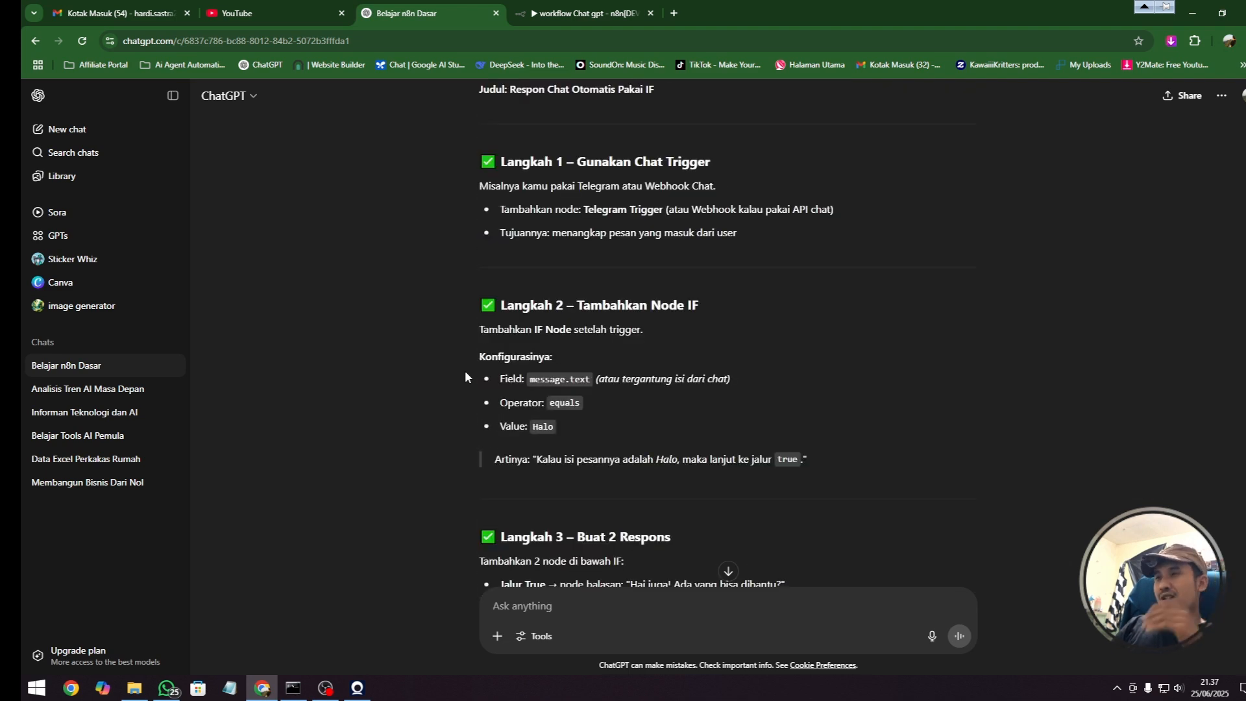
{"action": "scroll", "coordinate": [464, 376], "scroll_direction": "down", "scroll_amount": 3}
{"action": "scroll", "coordinate": [464, 372], "scroll_direction": "down", "scroll_amount": 13}
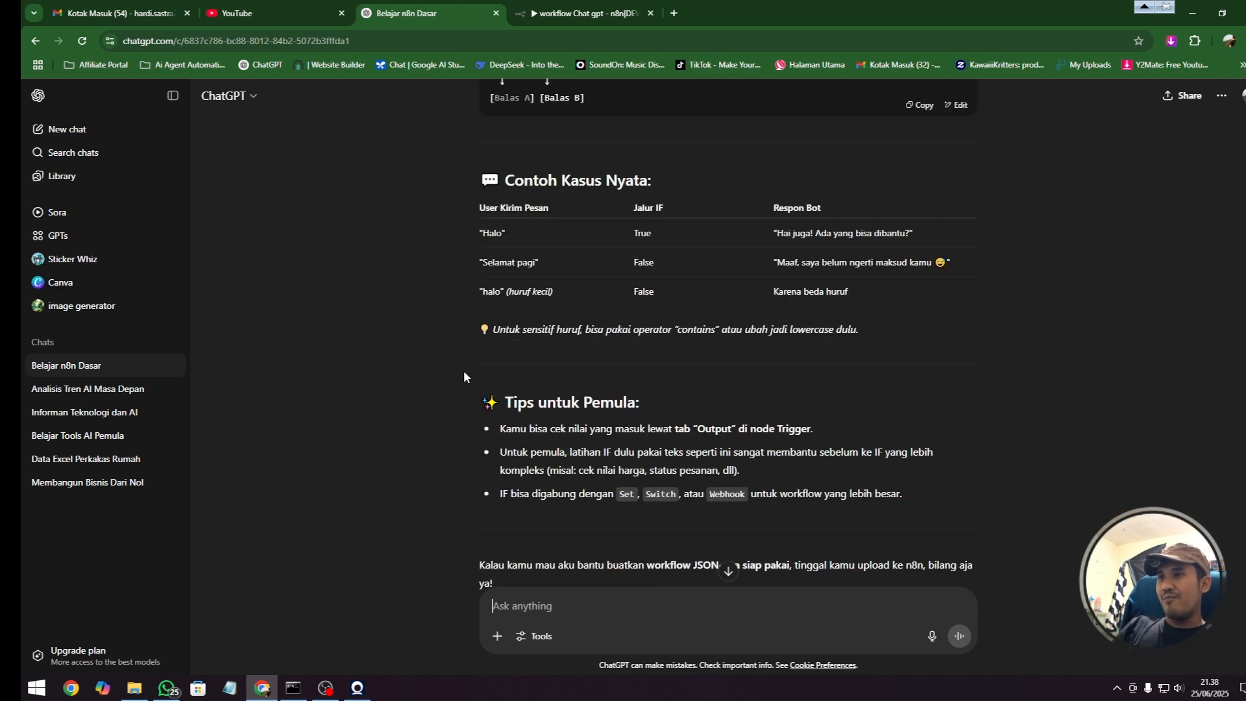
Review ChatGPT's workflow plan that routes chats to an order bot or a product chatbot, including its node-by-node steps.
{"action": "scroll", "coordinate": [463, 377], "scroll_direction": "down", "scroll_amount": 4}
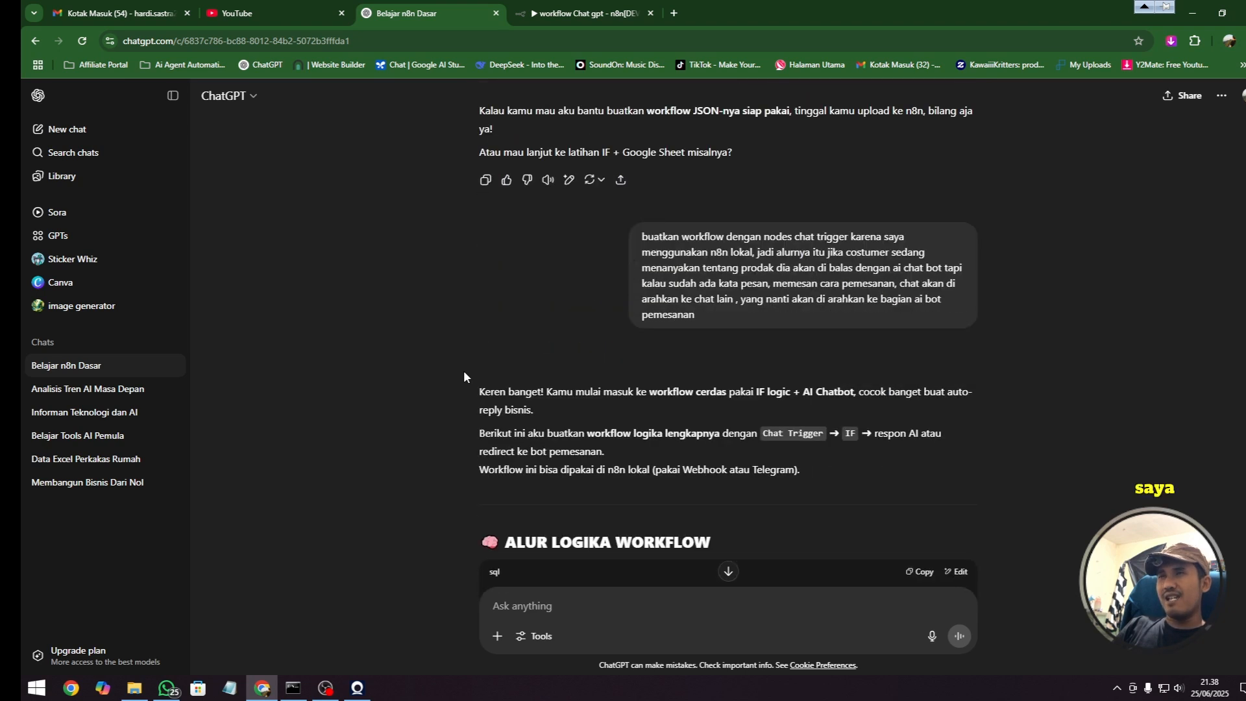
{"action": "scroll", "coordinate": [464, 376], "scroll_direction": "down", "scroll_amount": 1}
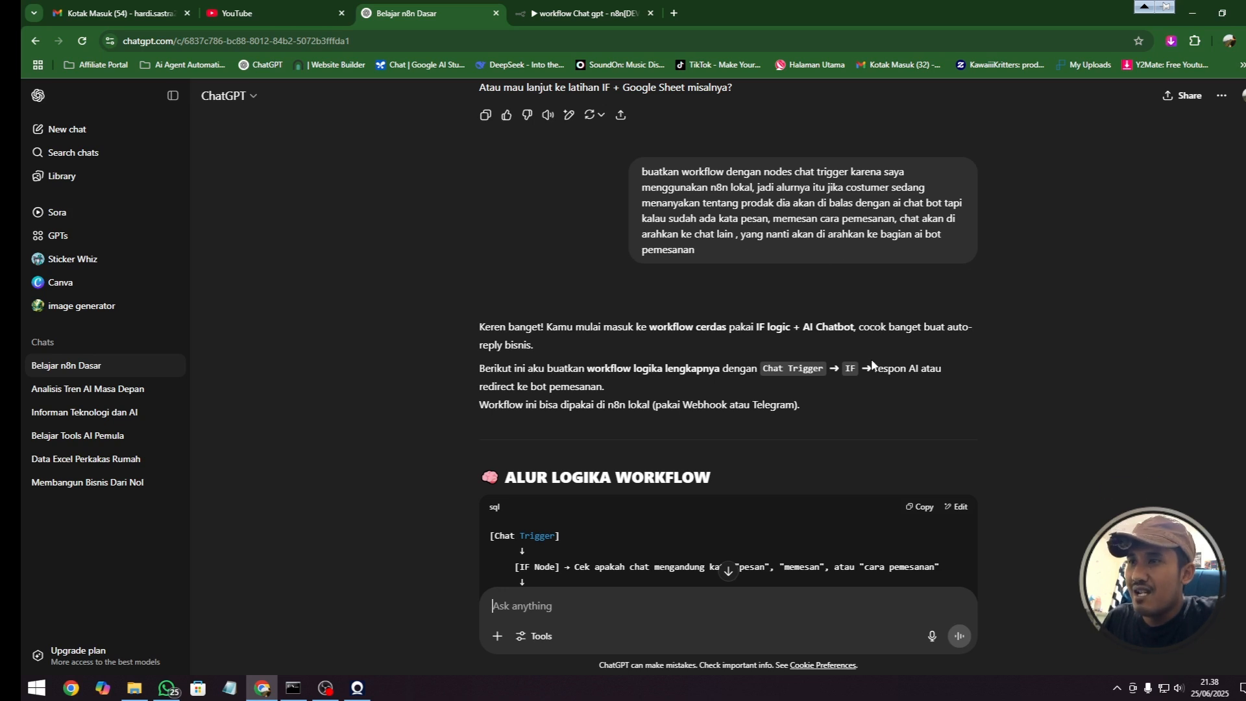
{"action": "scroll", "coordinate": [870, 358], "scroll_direction": "down", "scroll_amount": 1}
{"action": "scroll", "coordinate": [871, 364], "scroll_direction": "down", "scroll_amount": 5}
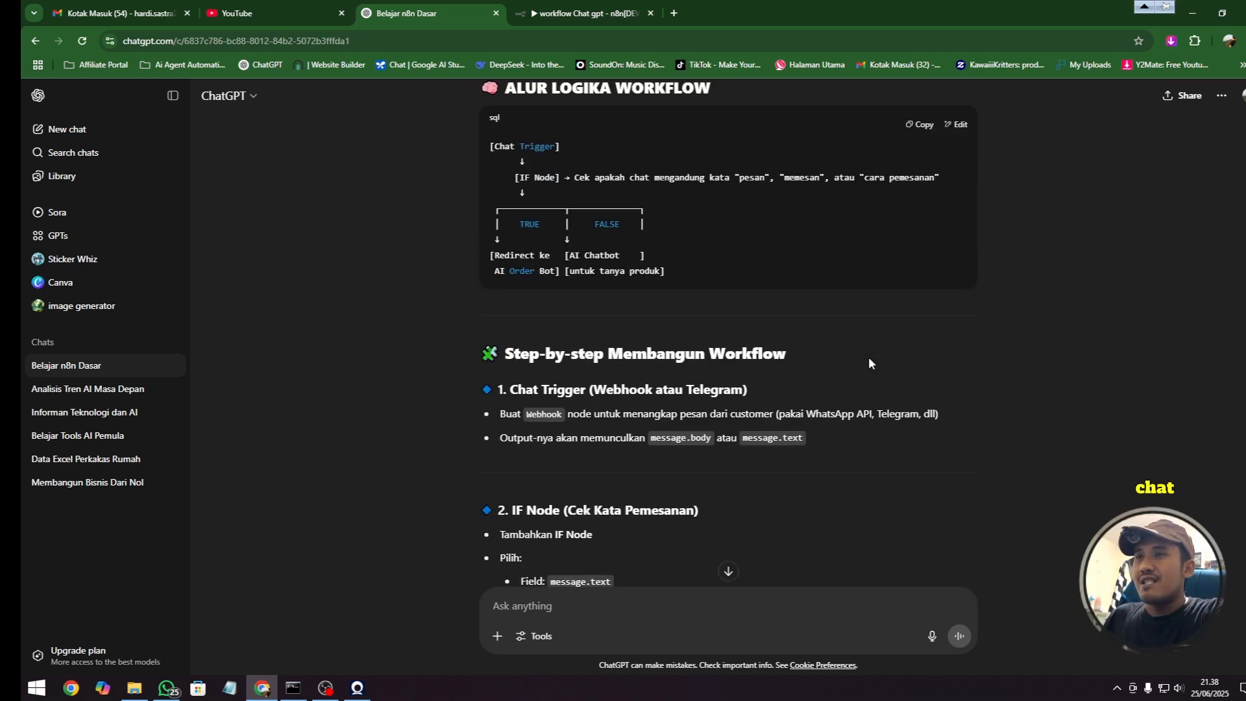
{"action": "scroll", "coordinate": [870, 363], "scroll_direction": "down", "scroll_amount": 10}
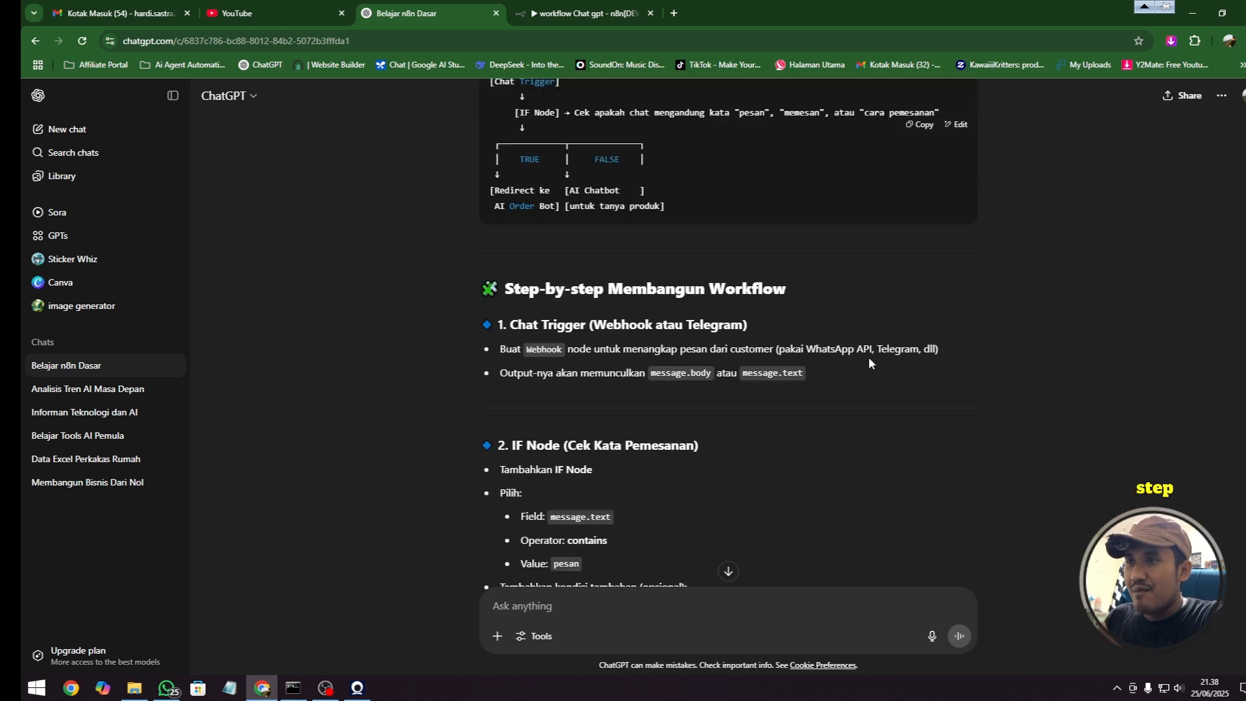
{"action": "scroll", "coordinate": [868, 363], "scroll_direction": "down", "scroll_amount": 8}
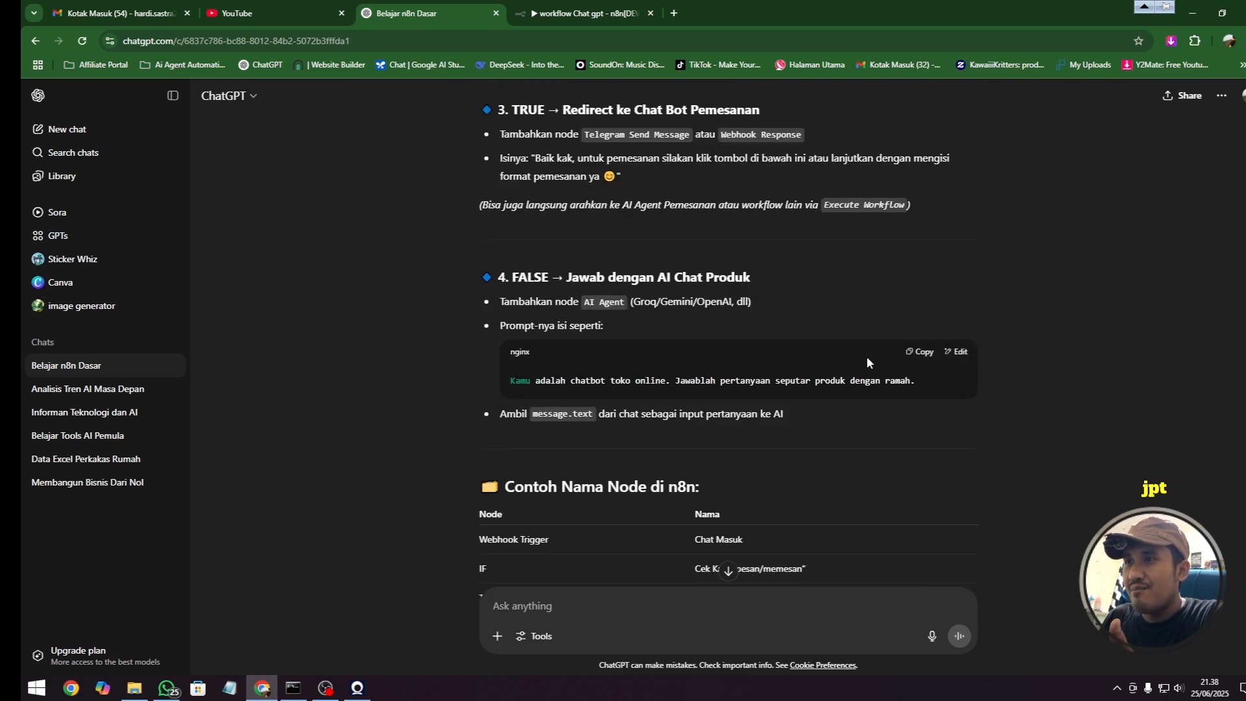
{"action": "scroll", "coordinate": [867, 360], "scroll_direction": "down", "scroll_amount": 5}
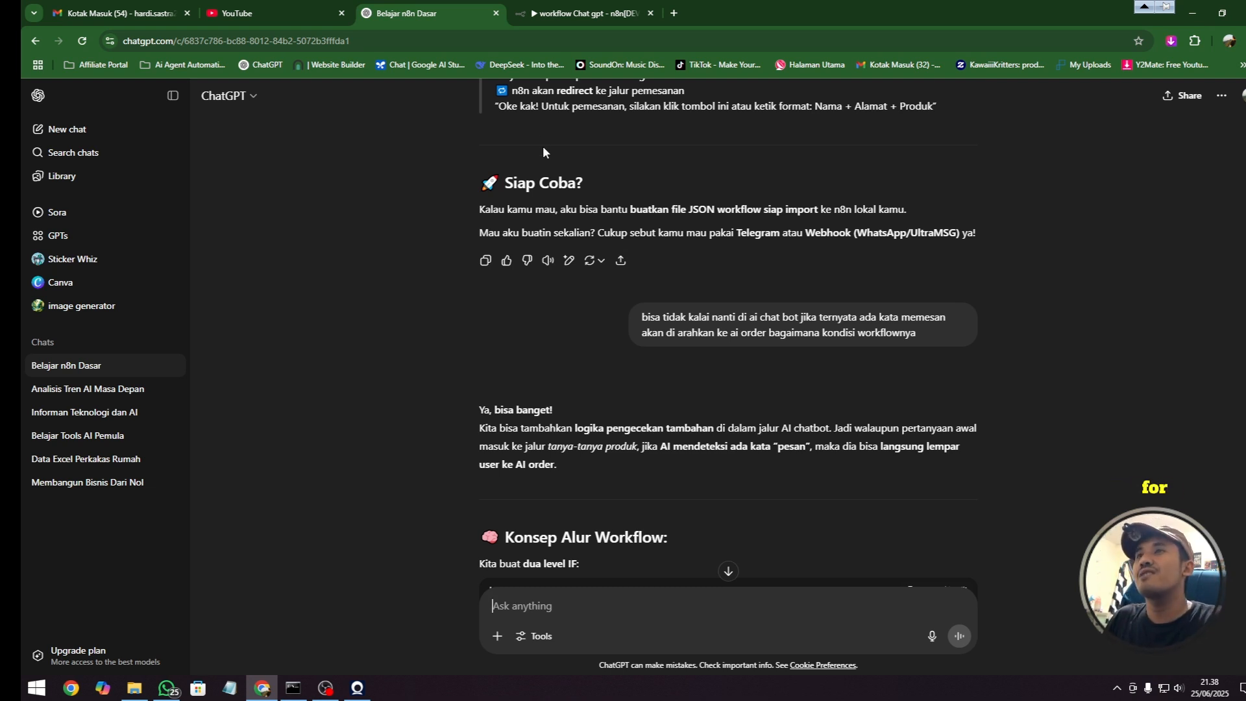
Switch back to n8n and import workflow_chatbot_ai_order.json from Downloads into the current workflow.
{"action": "left_click", "coordinate": [564, 13]}
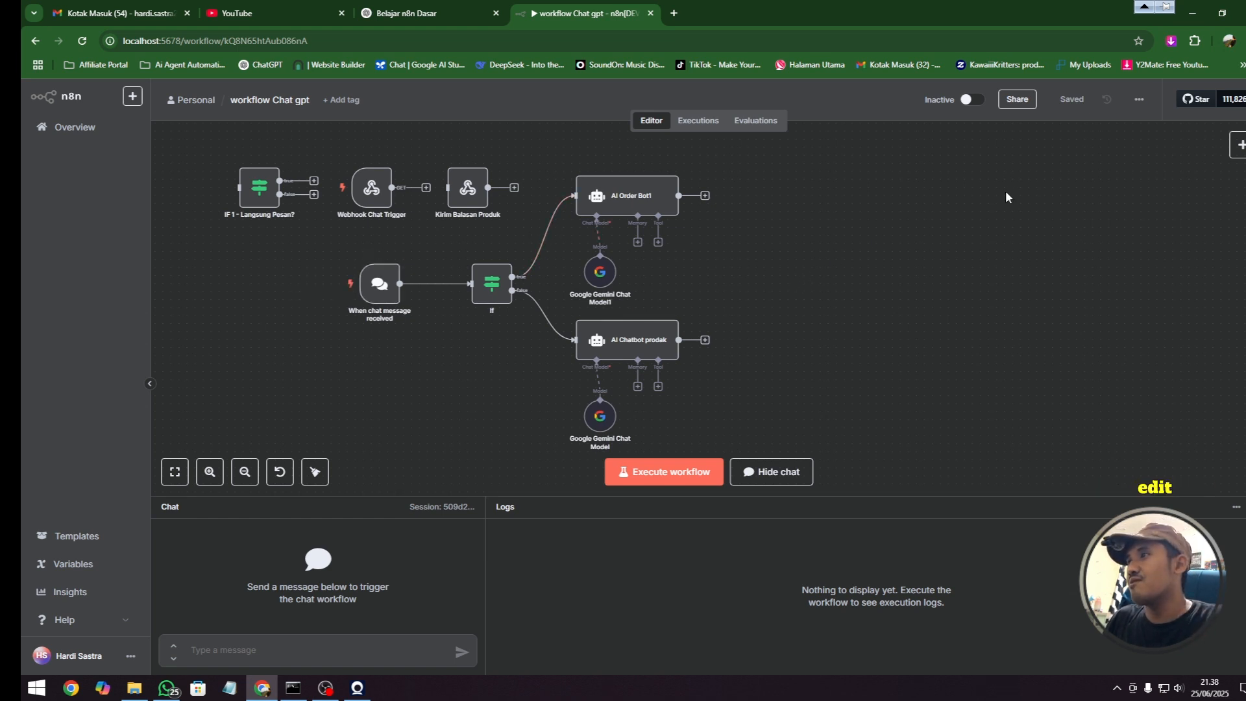
{"action": "left_click", "coordinate": [1139, 100]}
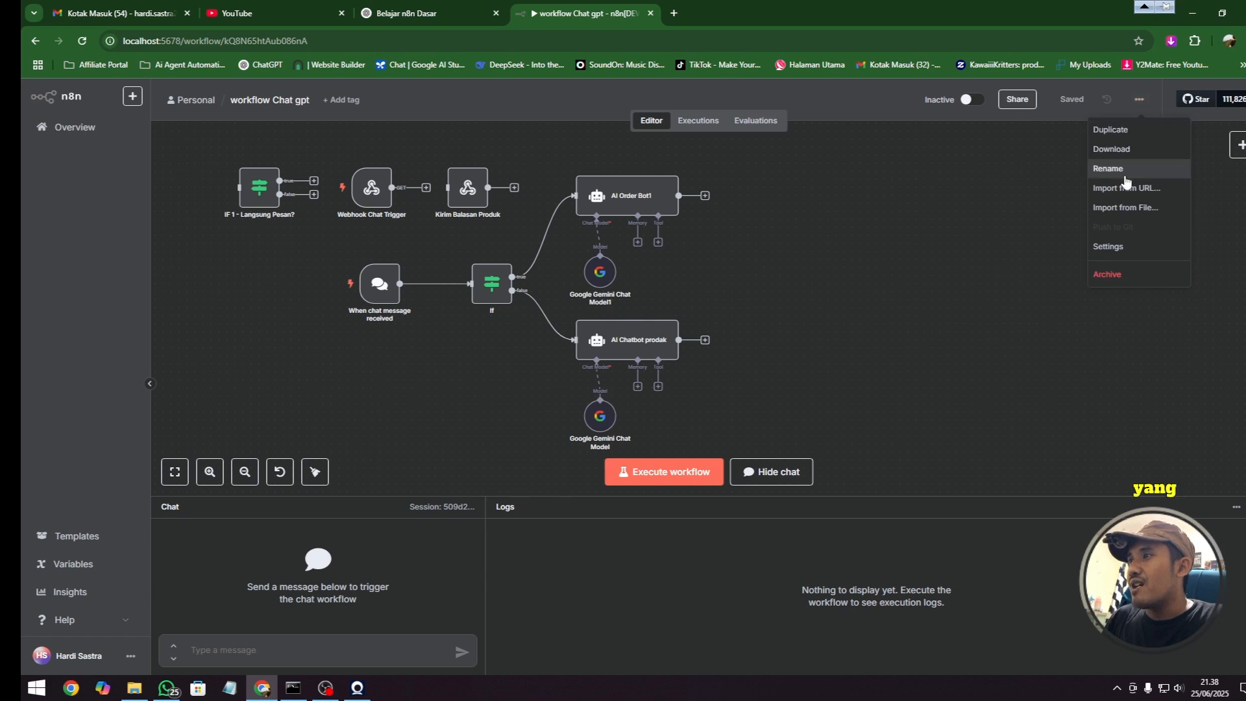
{"action": "left_click", "coordinate": [1122, 206]}
{"action": "double_click", "coordinate": [242, 123]}
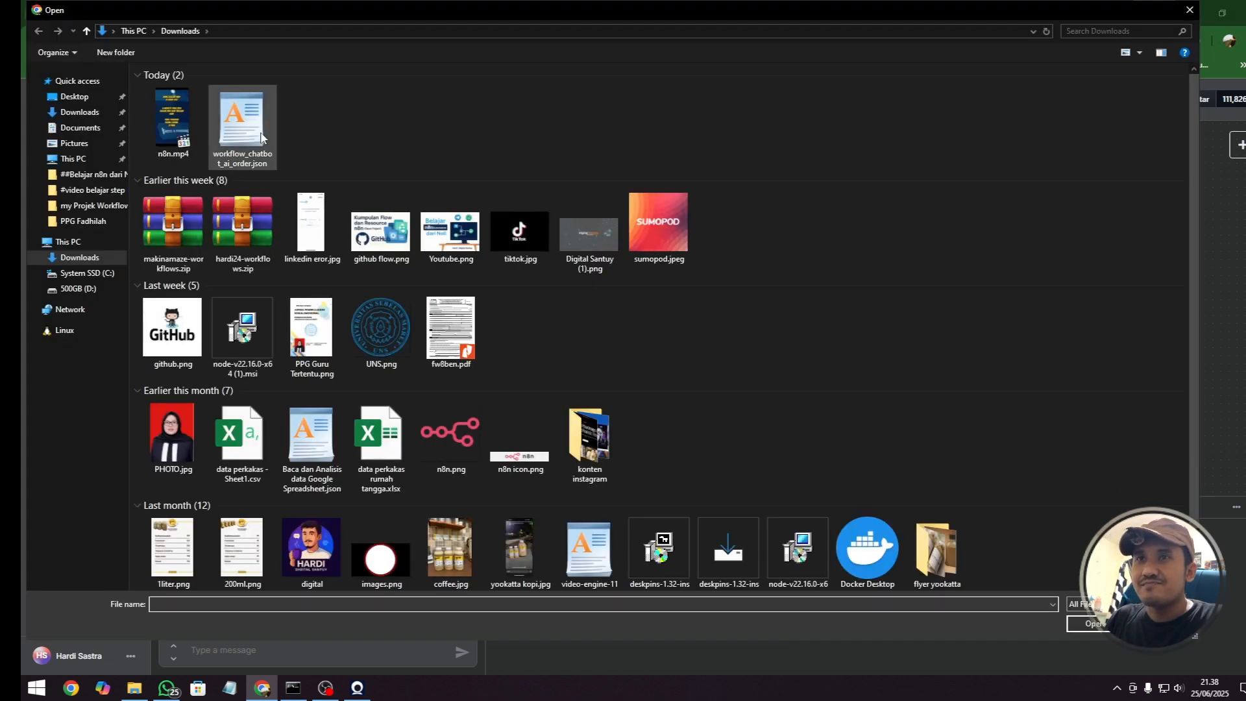
{"action": "scroll", "coordinate": [1059, 353], "scroll_direction": "down", "scroll_amount": 1}
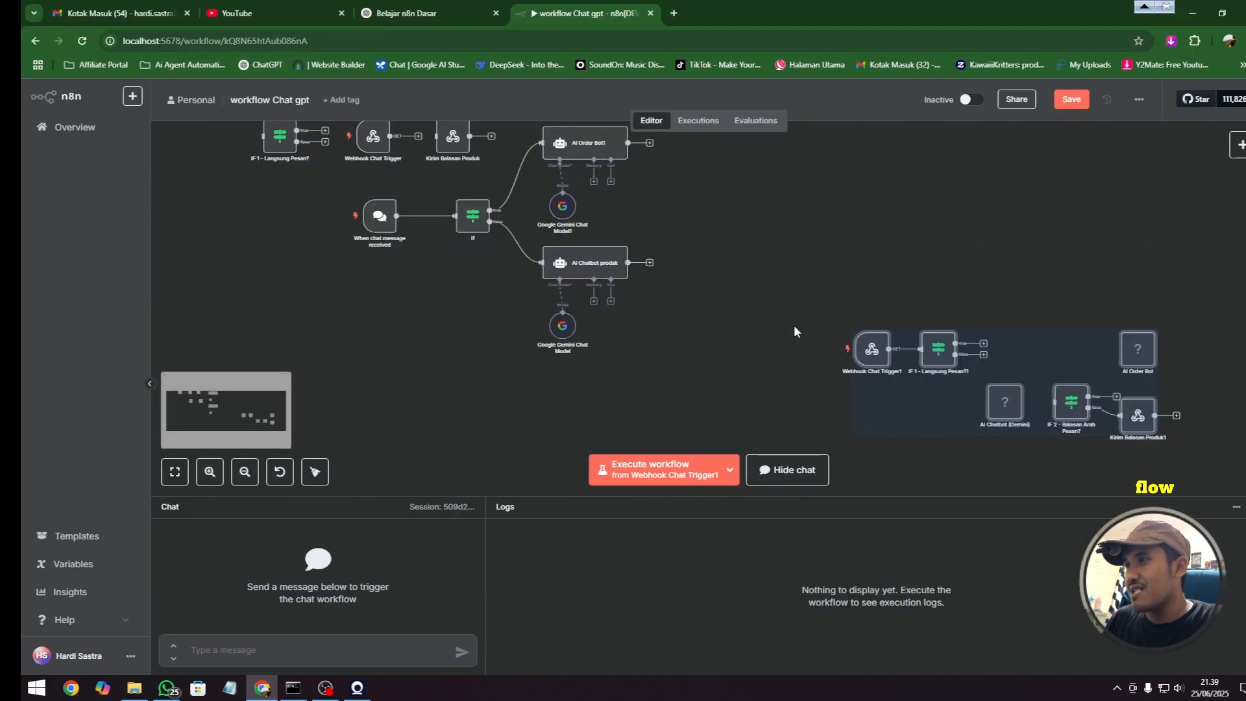
Delete all the nodes imported from the JSON file.
{"action": "left_click", "coordinate": [1070, 302]}
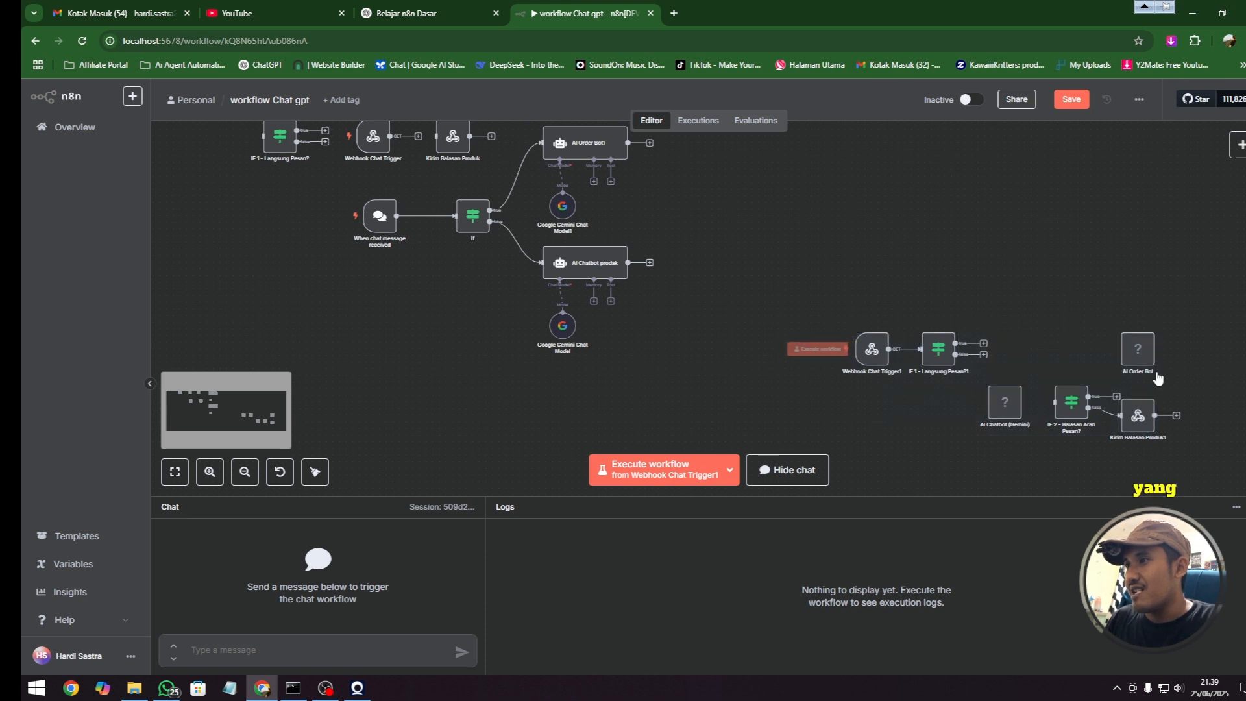
{"action": "left_click_drag", "start_coordinate": [823, 292], "coordinate": [1190, 475]}
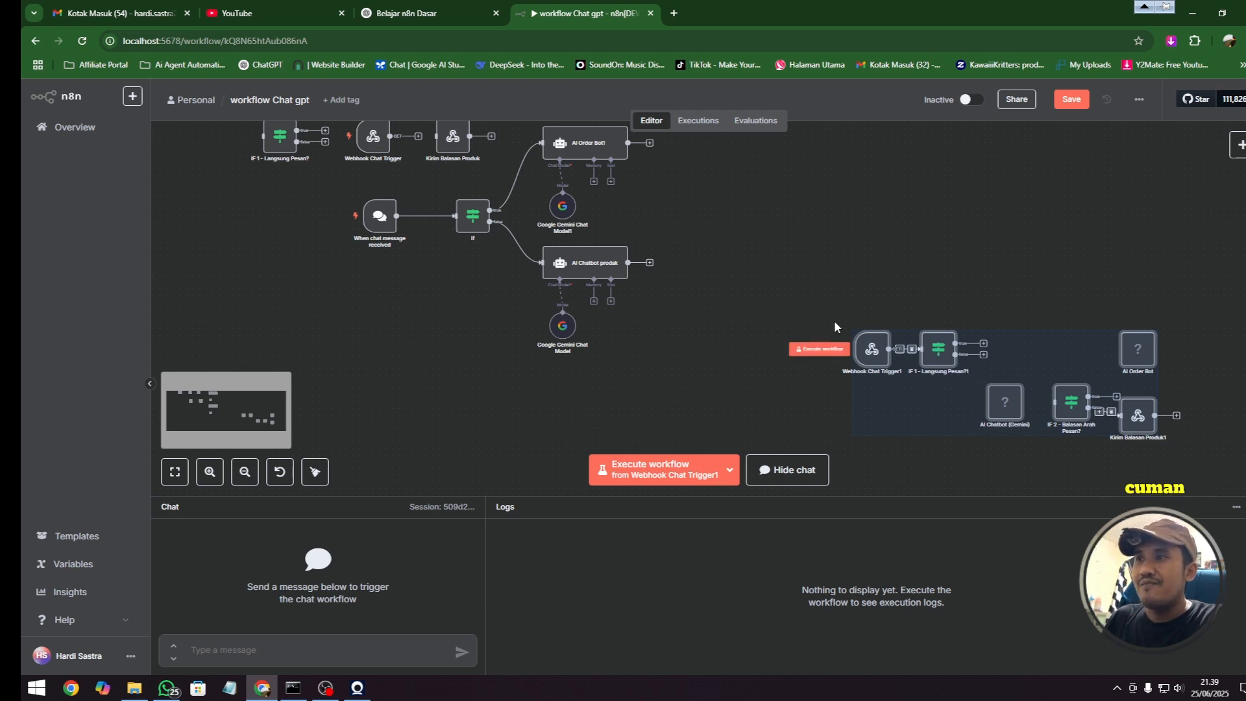
{"action": "key", "text": "Delete"}
Open the AI Order Bot1 node, read through its system message and return to the canvas.
{"action": "left_click_drag", "start_coordinate": [698, 235], "coordinate": [818, 318]}
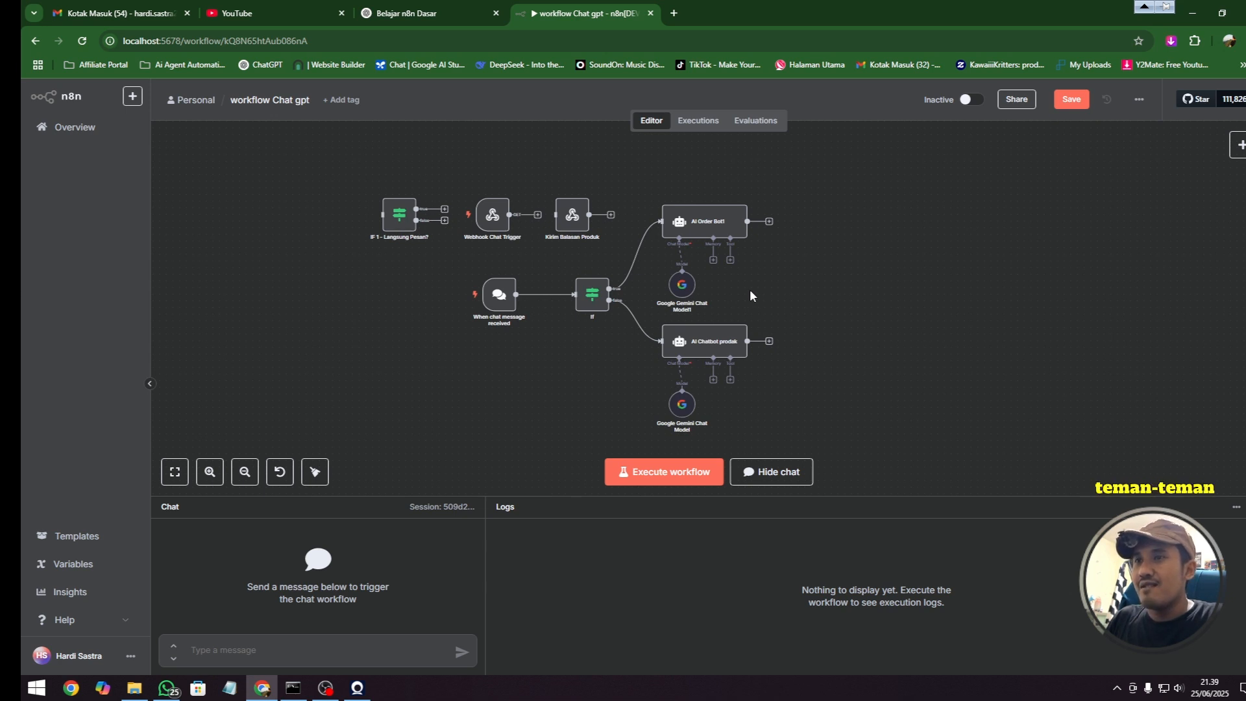
{"action": "scroll", "coordinate": [750, 290], "scroll_direction": "up", "scroll_amount": 3}
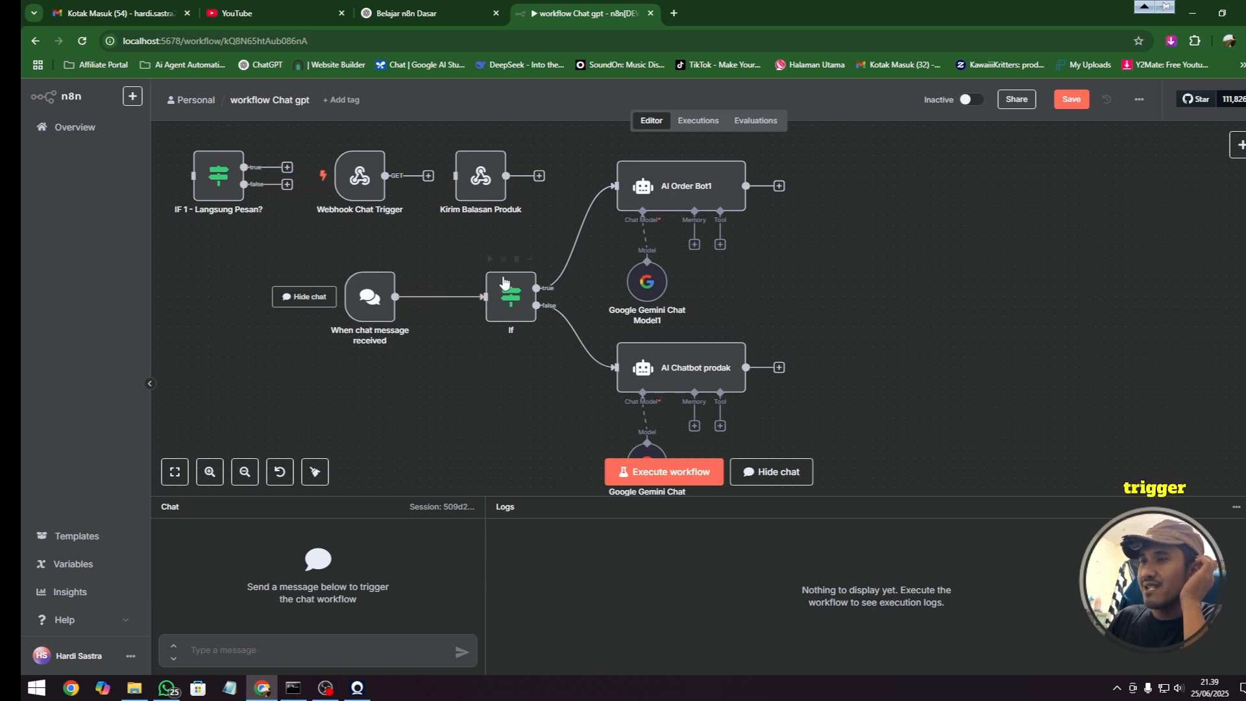
{"action": "double_click", "coordinate": [680, 201]}
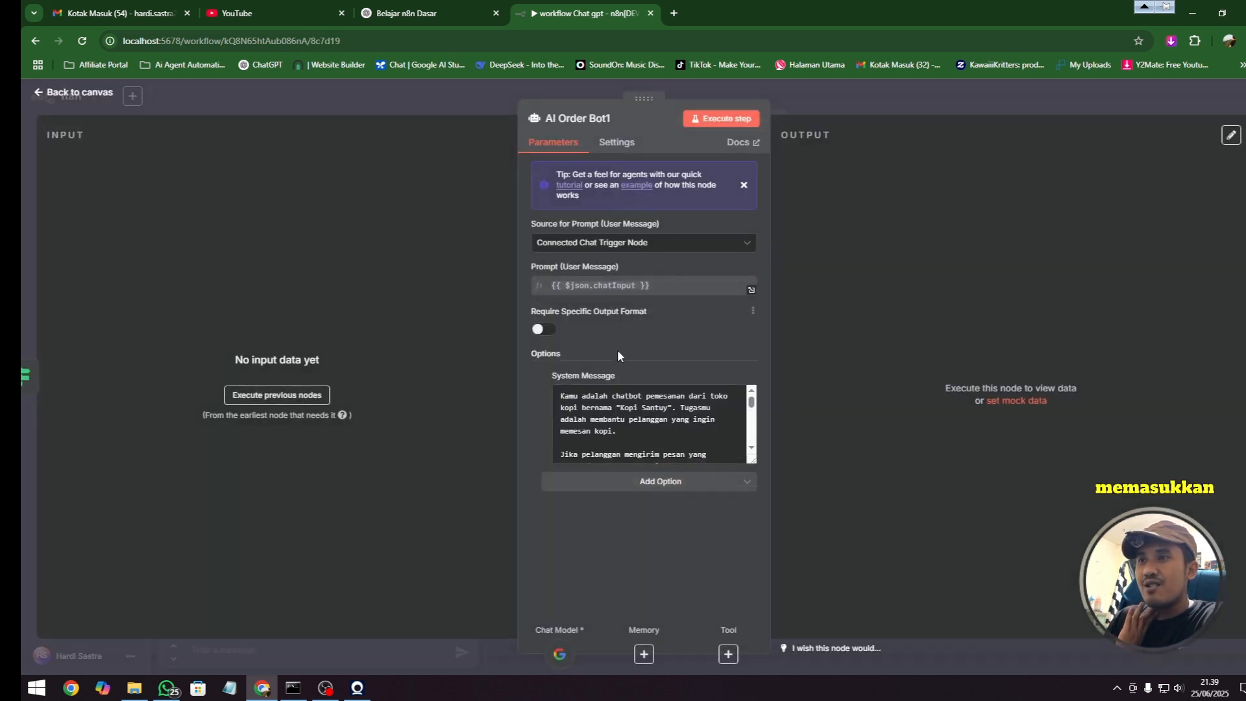
{"action": "left_click", "coordinate": [612, 412]}
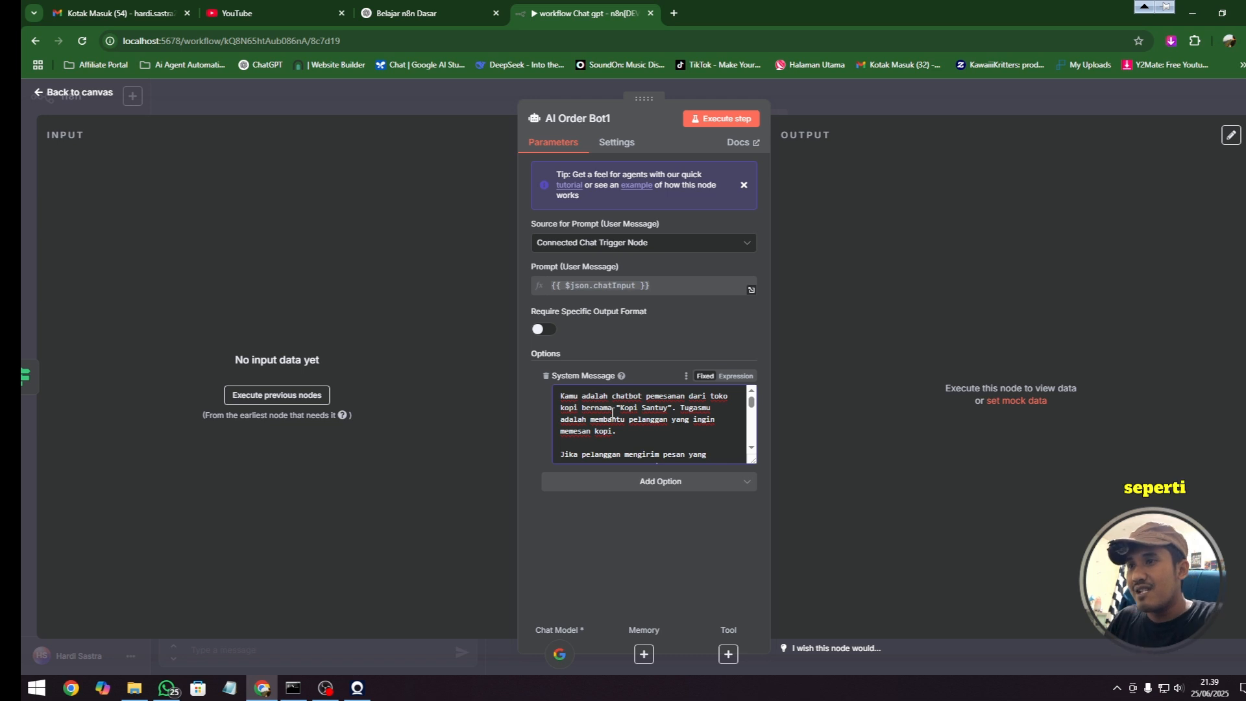
{"action": "scroll", "coordinate": [612, 413], "scroll_direction": "down", "scroll_amount": 10}
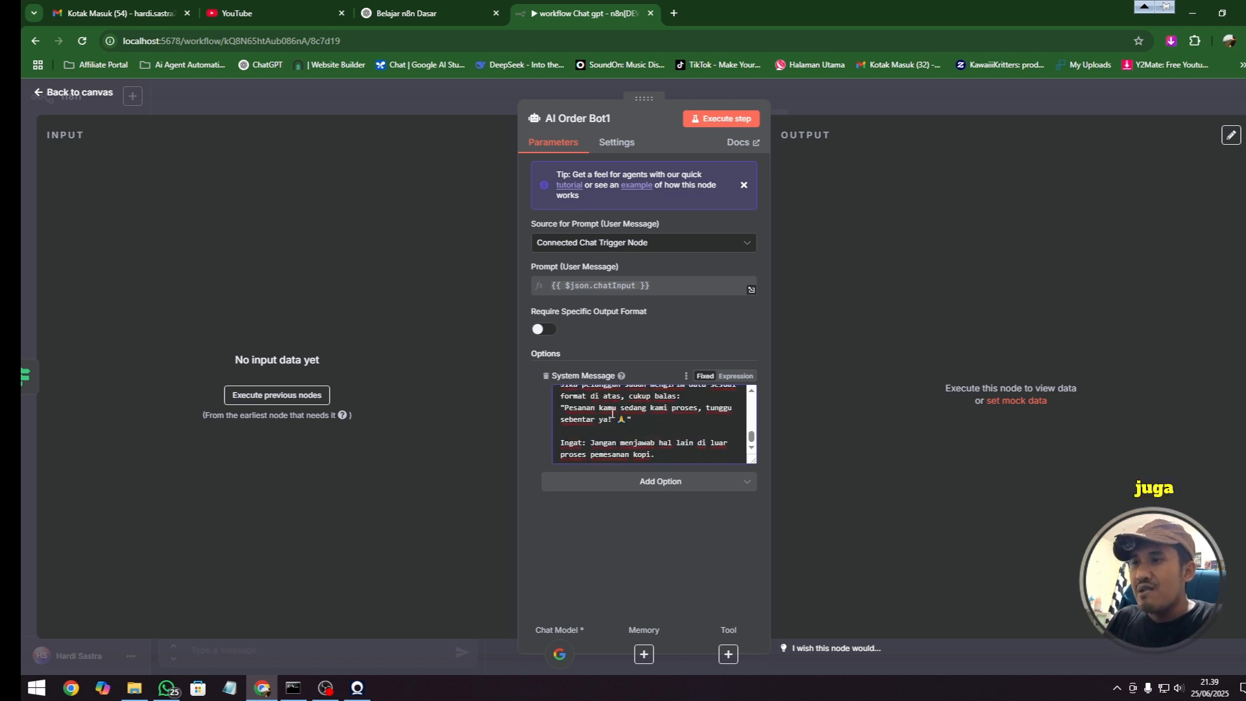
{"action": "scroll", "coordinate": [612, 412], "scroll_direction": "up", "scroll_amount": 10}
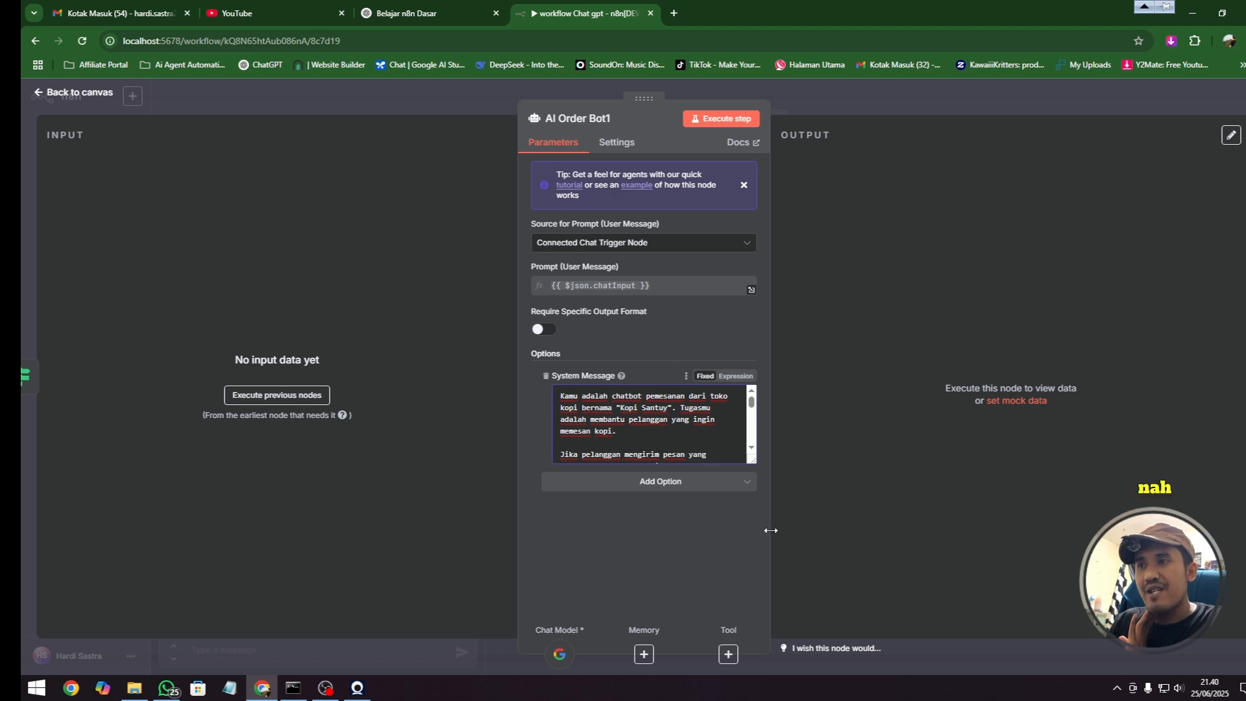
{"action": "left_click", "coordinate": [83, 94]}
Open the AI Chatbot prodak node, read through its system message and return to the canvas.
{"action": "double_click", "coordinate": [708, 382]}
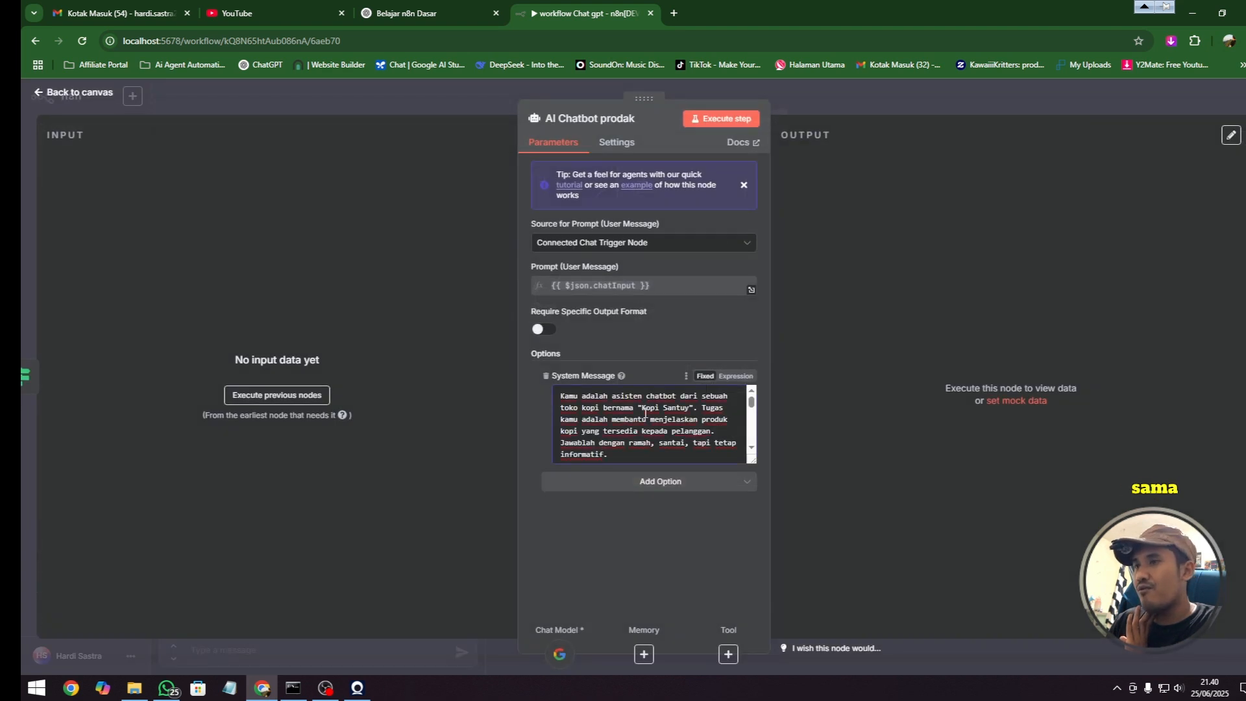
{"action": "scroll", "coordinate": [646, 411], "scroll_direction": "down", "scroll_amount": 10}
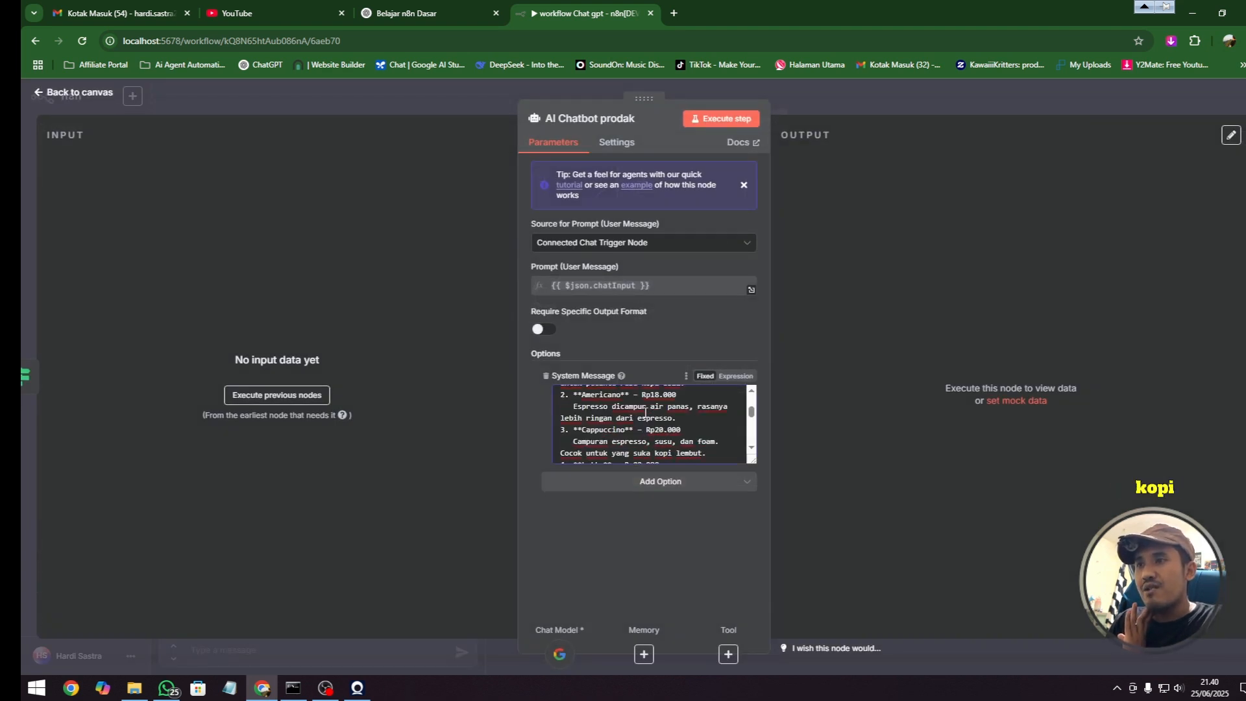
{"action": "scroll", "coordinate": [646, 412], "scroll_direction": "down", "scroll_amount": 2}
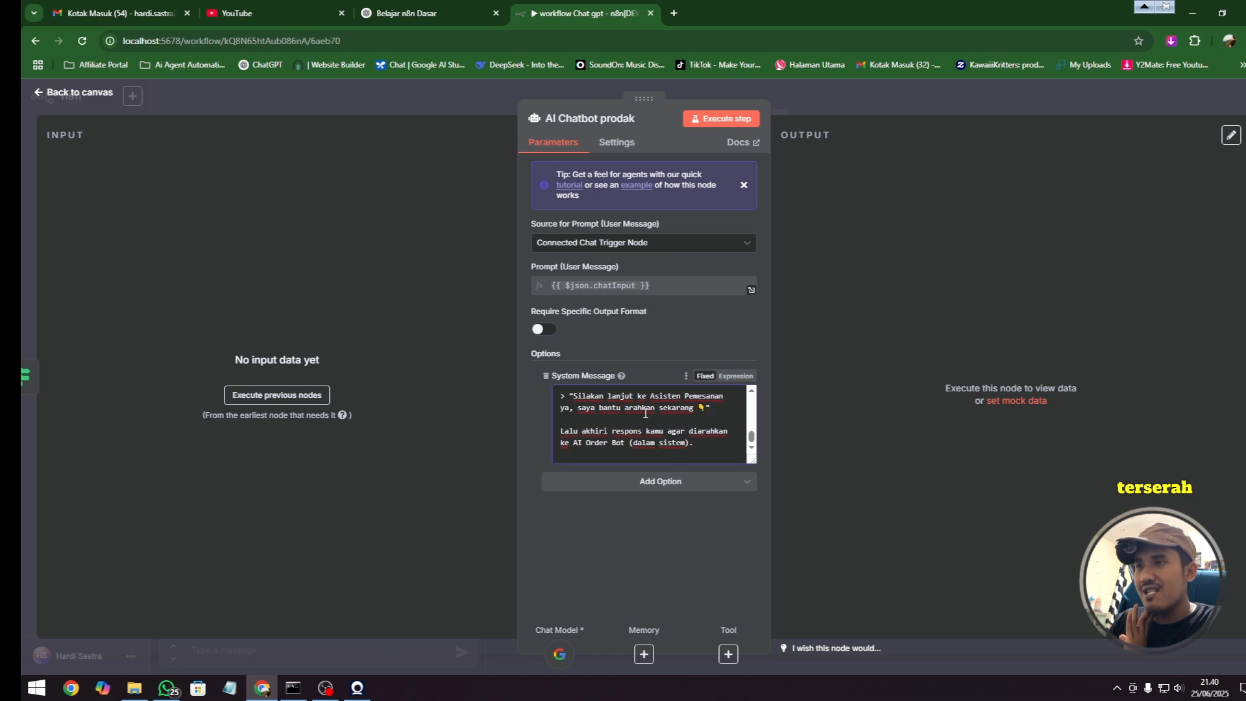
{"action": "scroll", "coordinate": [646, 412], "scroll_direction": "up", "scroll_amount": 5}
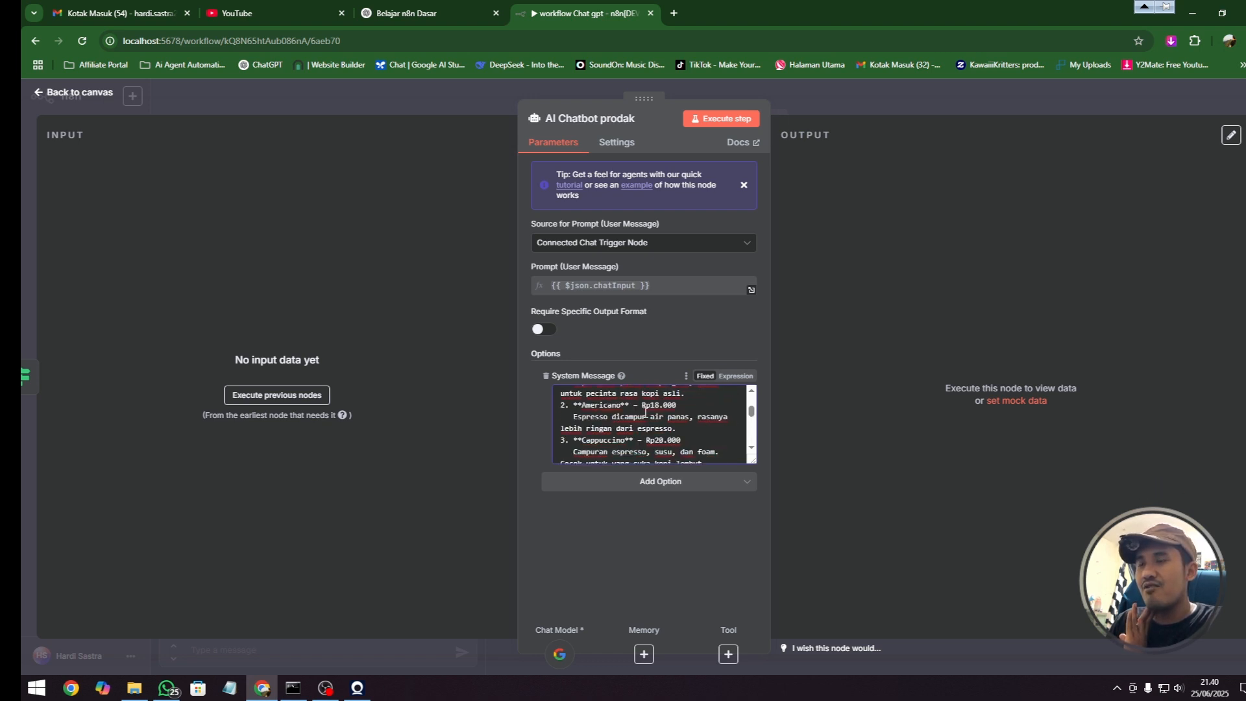
{"action": "scroll", "coordinate": [645, 413], "scroll_direction": "up", "scroll_amount": 5}
{"action": "scroll", "coordinate": [646, 412], "scroll_direction": "down", "scroll_amount": 10}
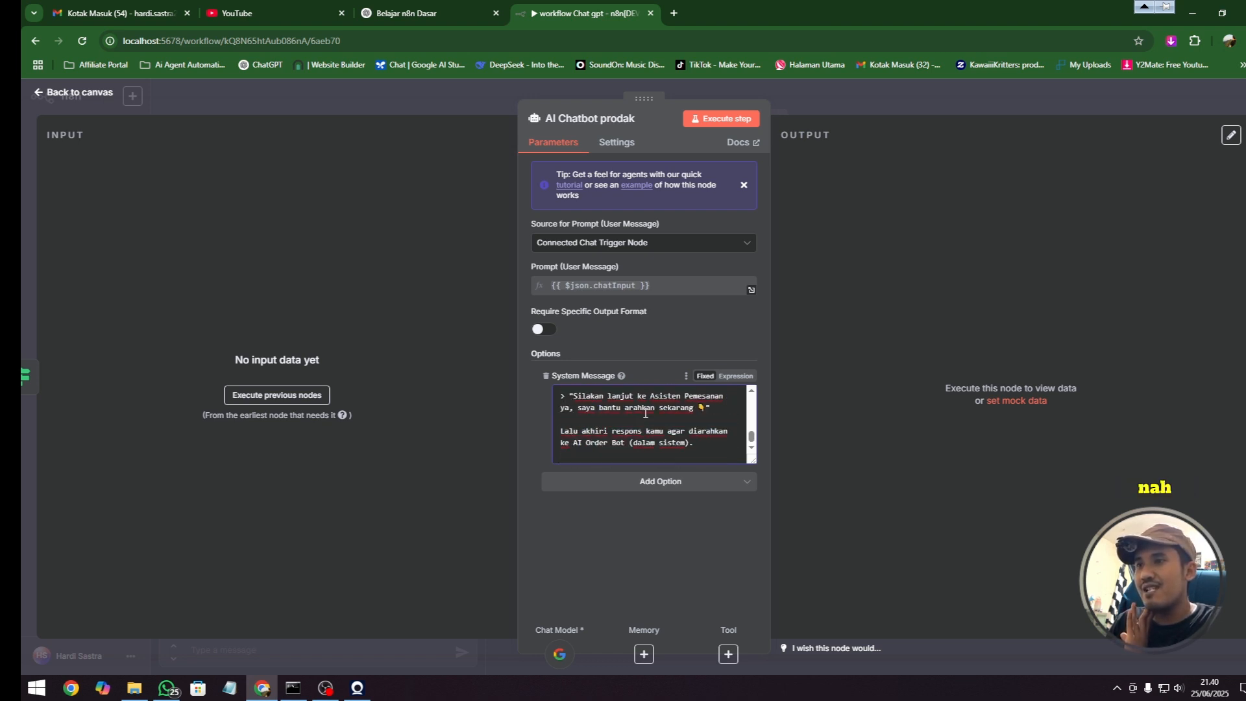
{"action": "left_click", "coordinate": [67, 99]}
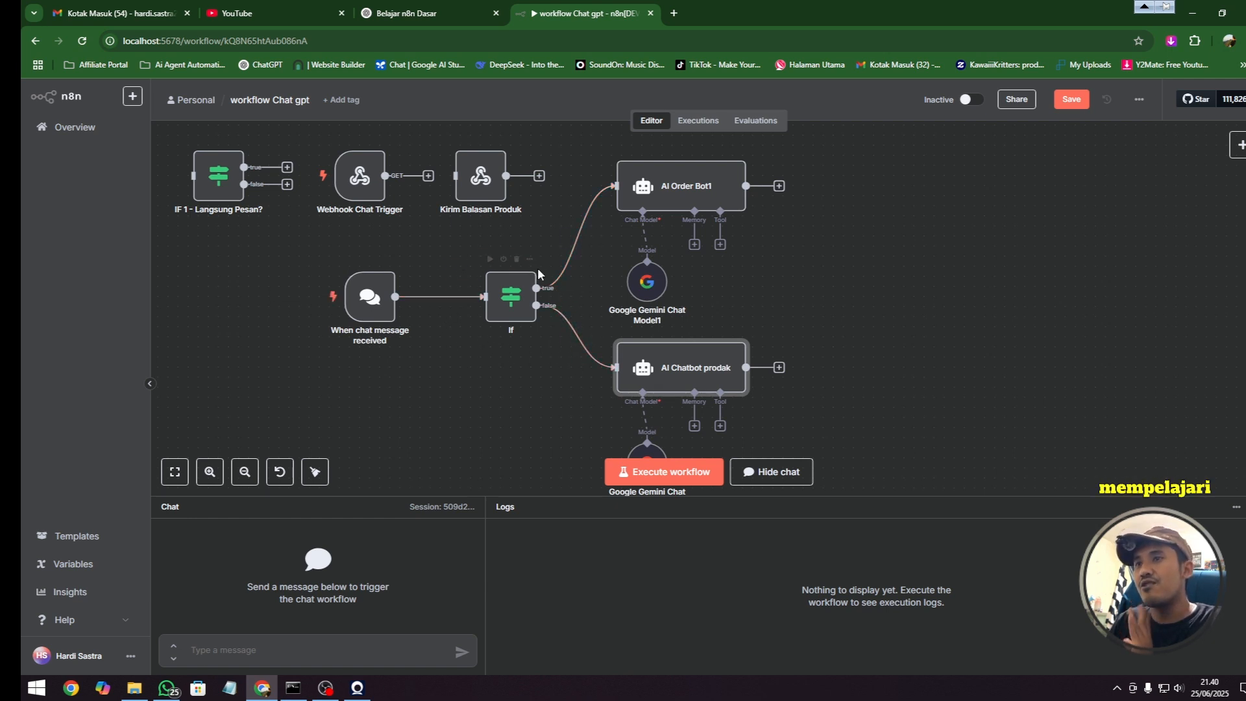
Open the If node and choose the String operator "contains" for the "beli" condition.
{"action": "left_click", "coordinate": [513, 295]}
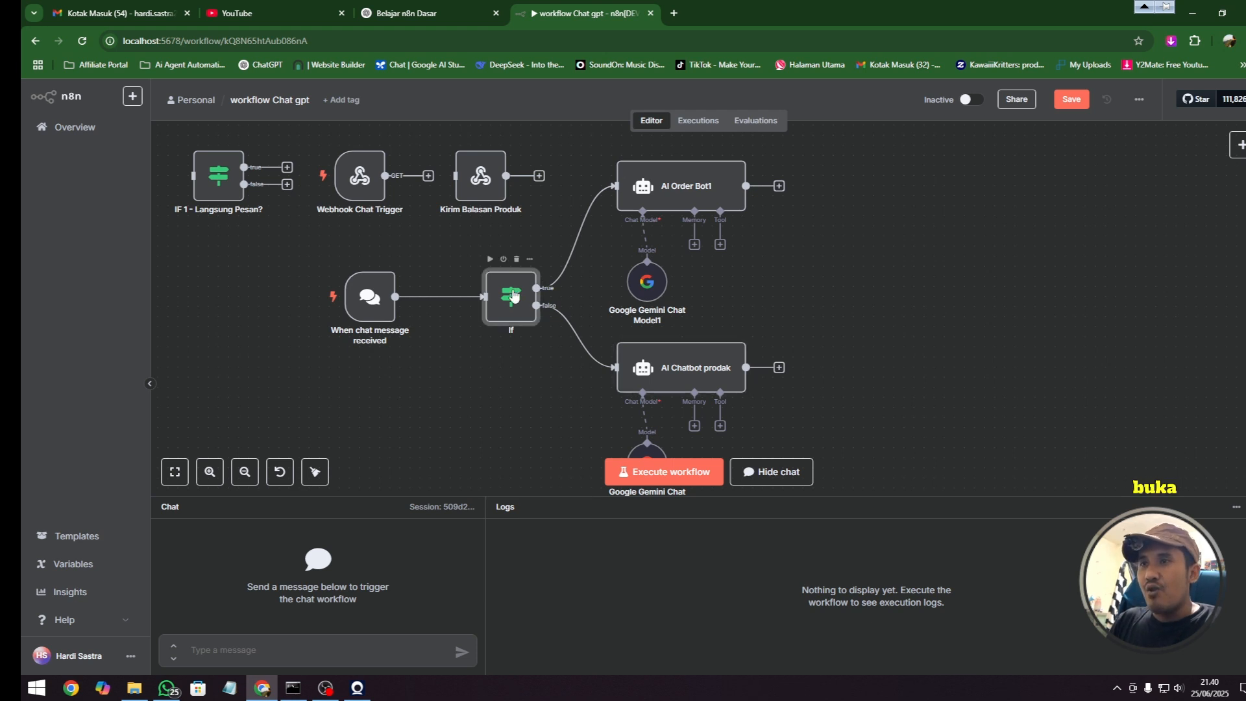
{"action": "double_click", "coordinate": [513, 295]}
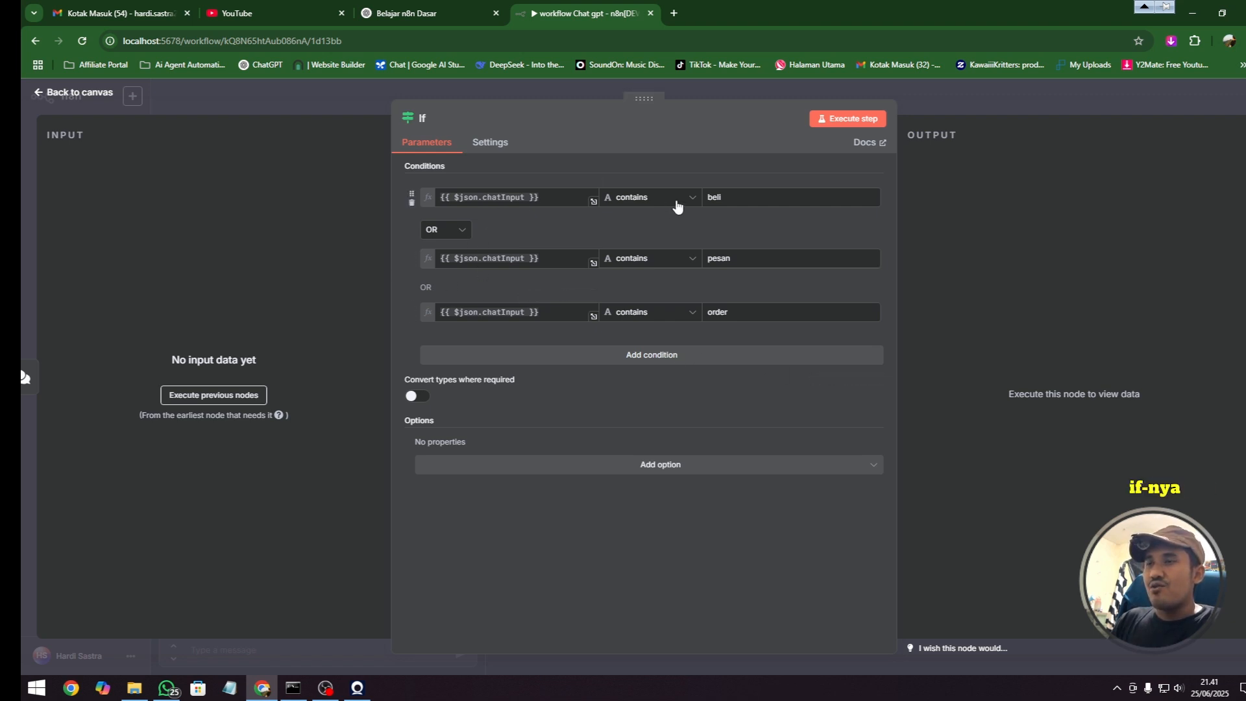
{"action": "left_click", "coordinate": [677, 205]}
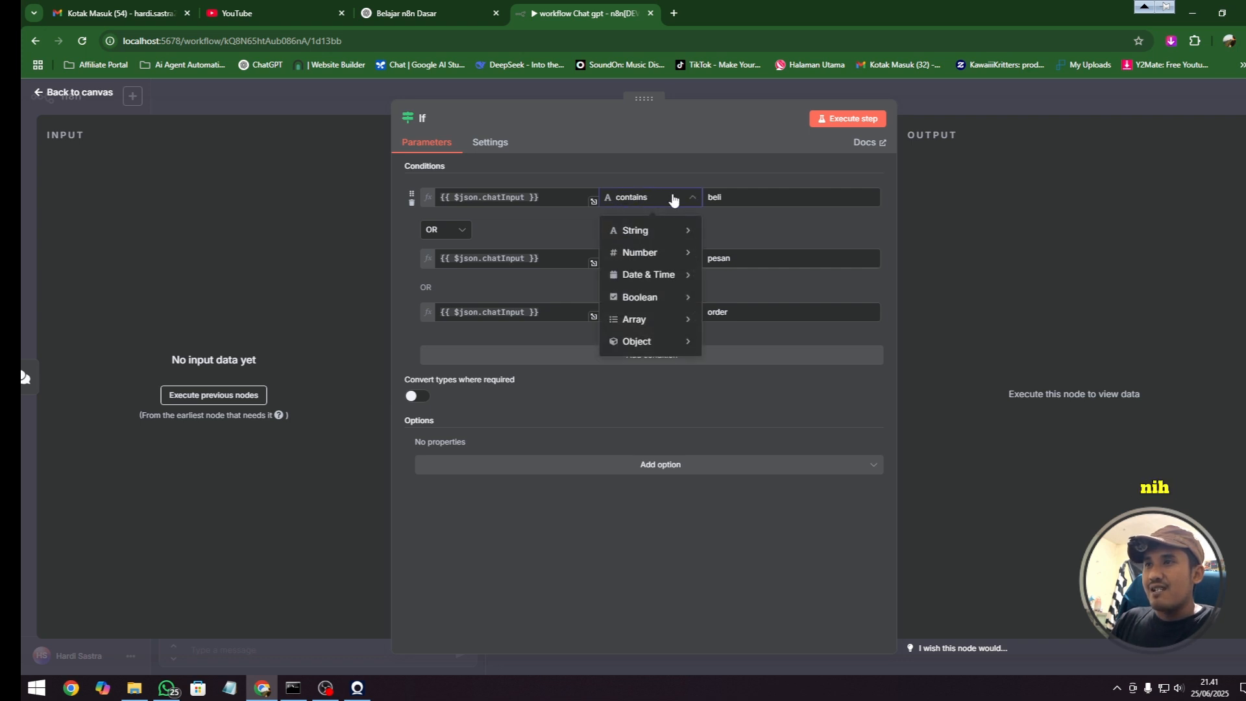
{"action": "mouse_move", "coordinate": [649, 232]}
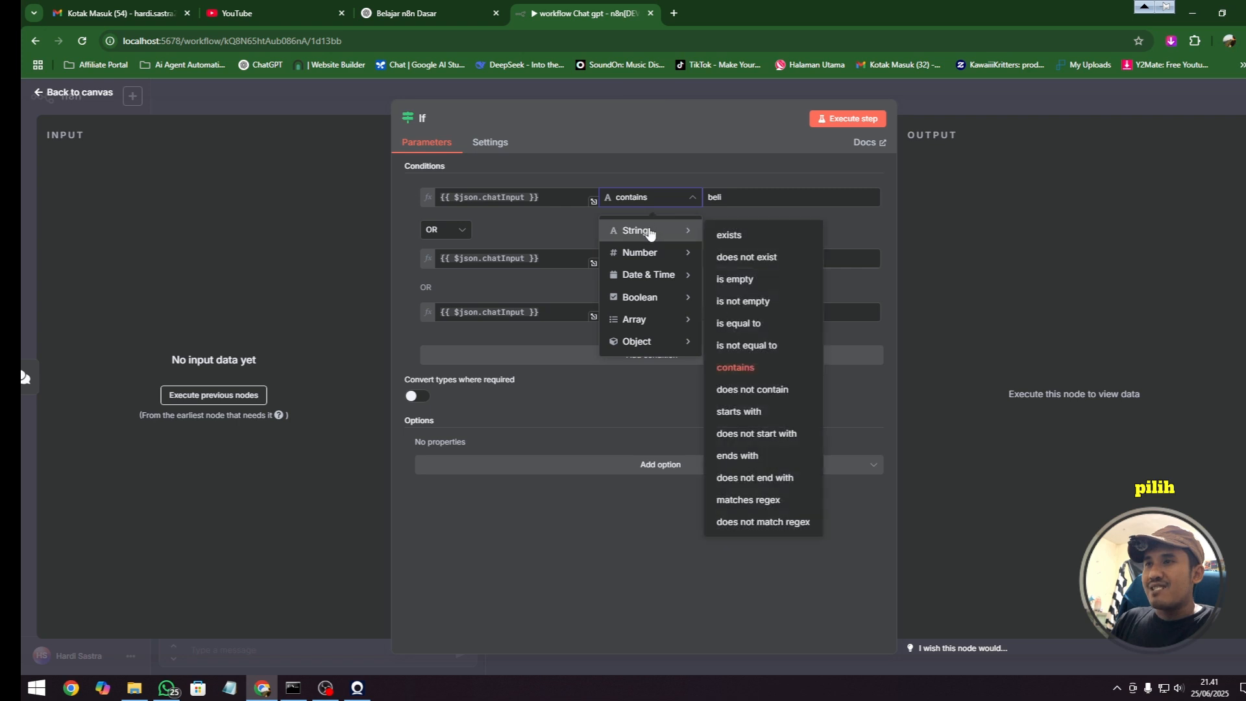
{"action": "left_click", "coordinate": [726, 368]}
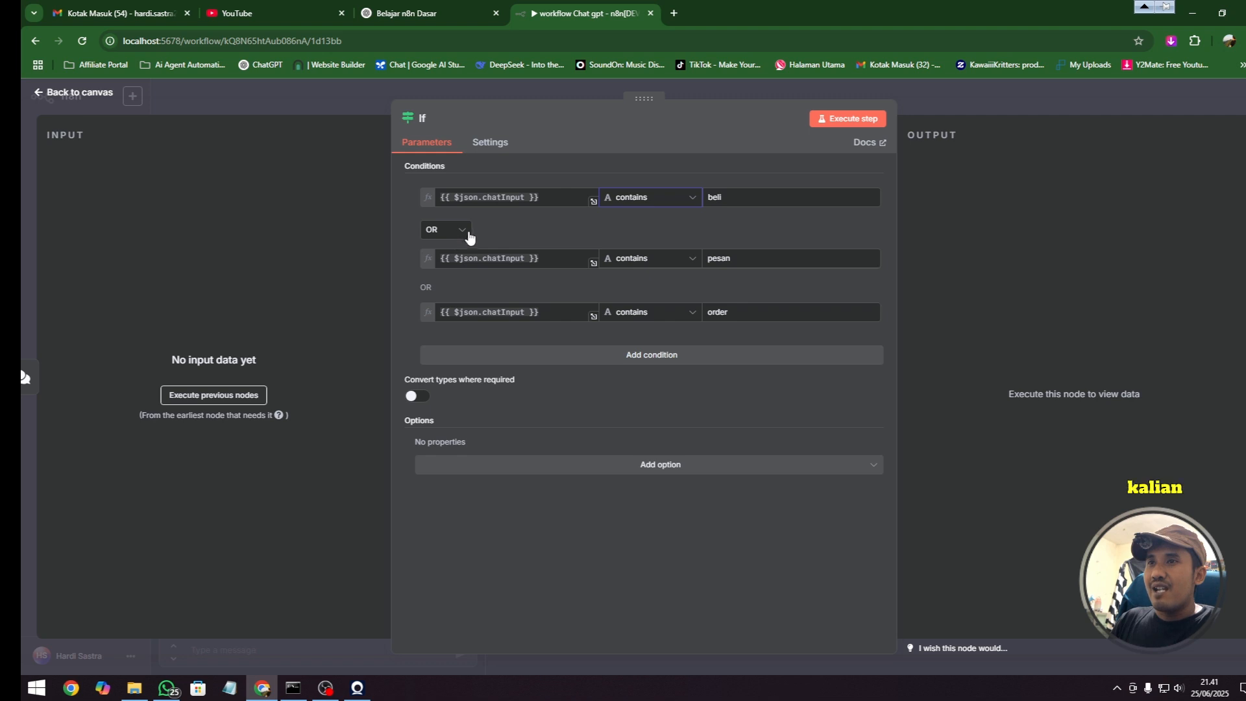
Review the AND/OR choices joining the If node's conditions, select OR and return to the canvas.
{"action": "left_click", "coordinate": [461, 234]}
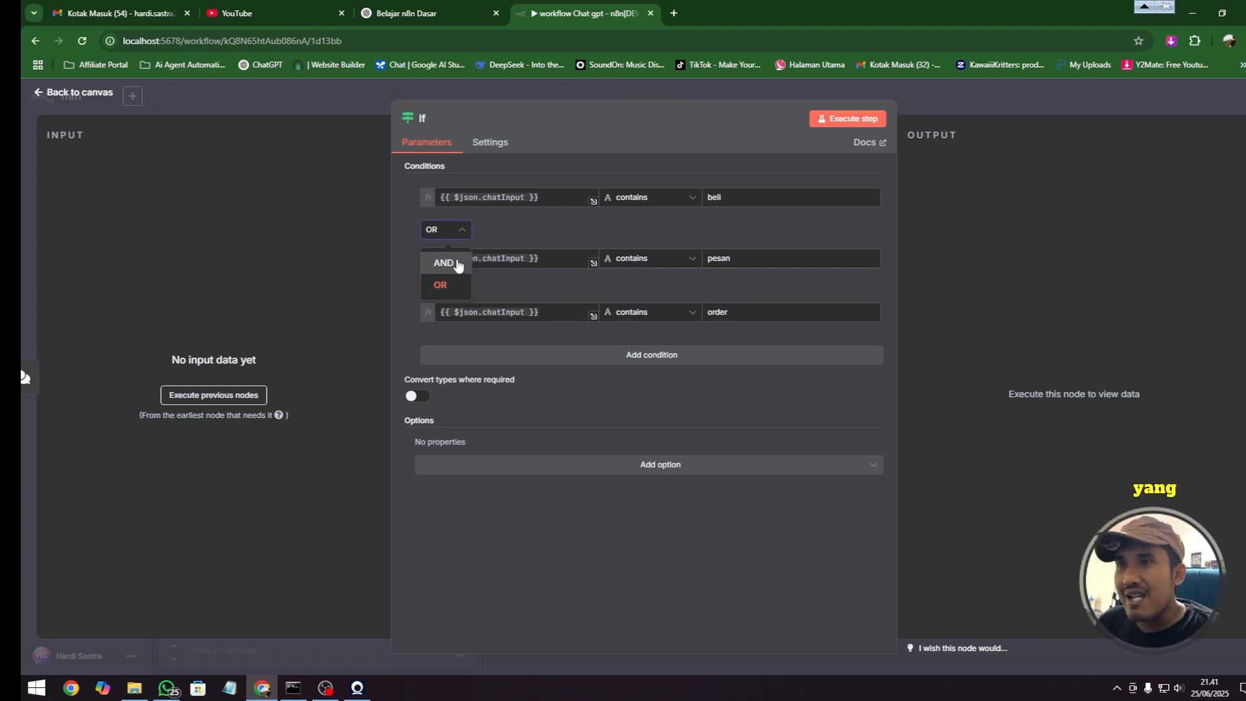
{"action": "left_click", "coordinate": [501, 239]}
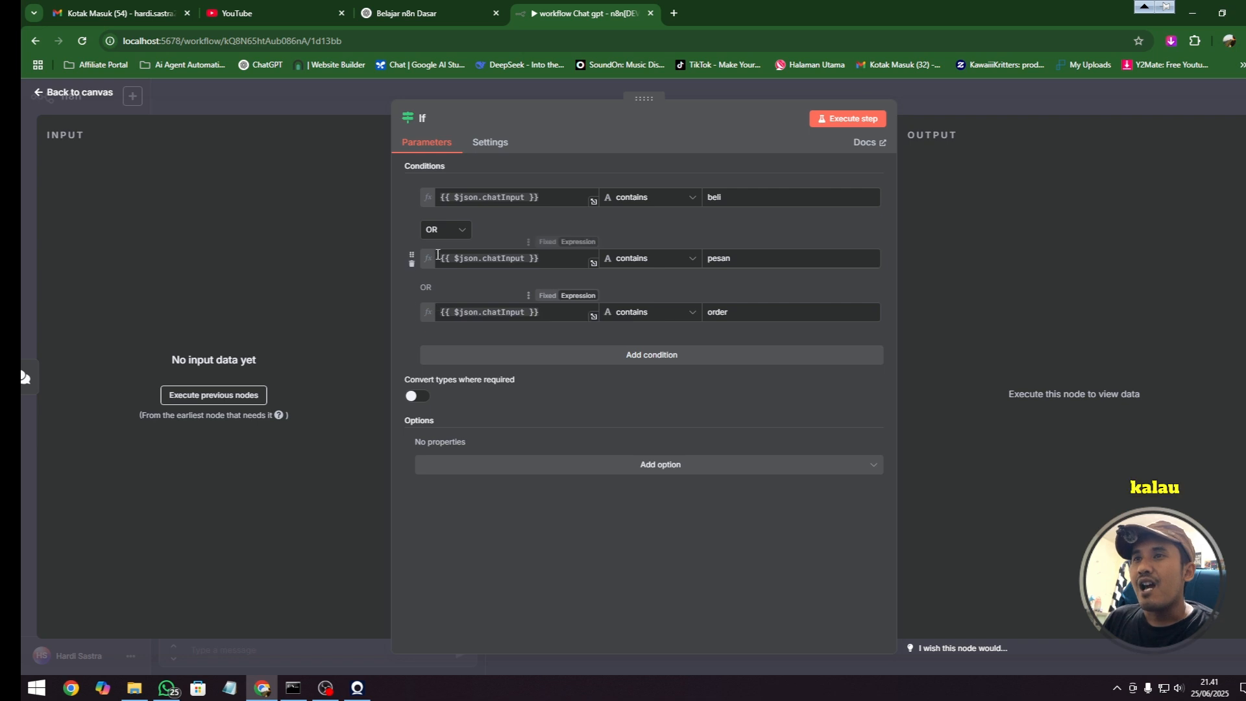
{"action": "left_click", "coordinate": [447, 231]}
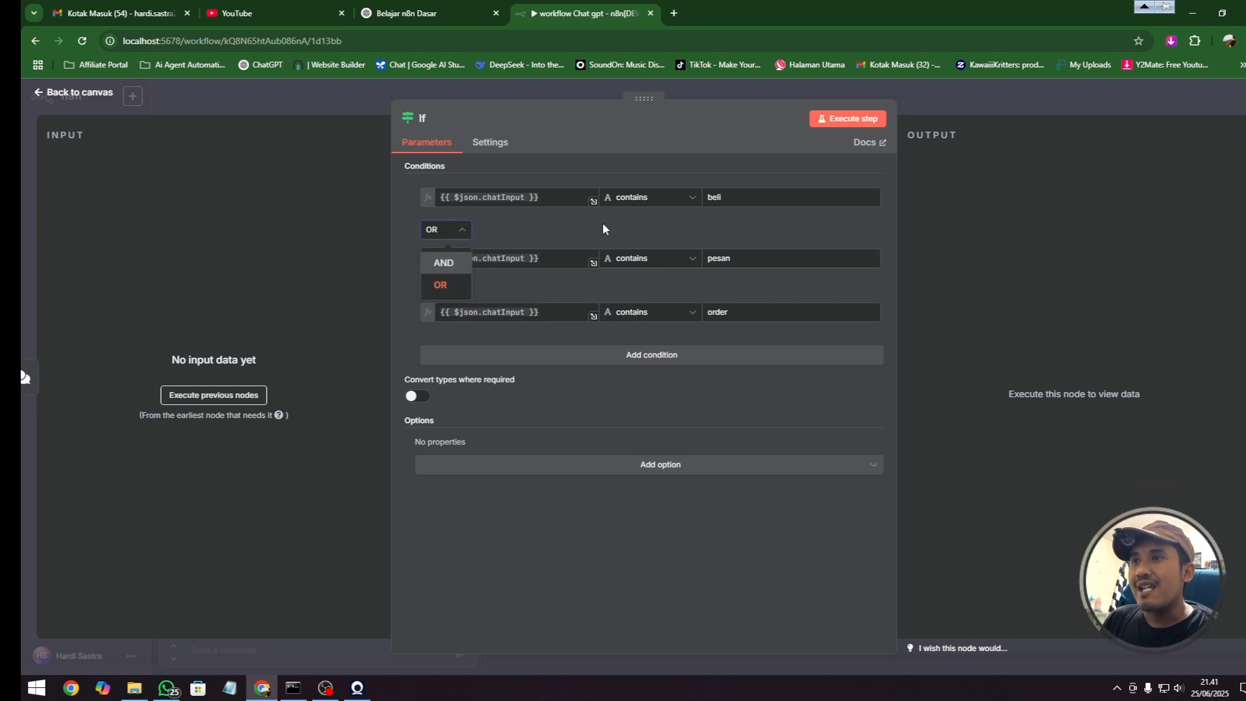
{"action": "left_click", "coordinate": [617, 229]}
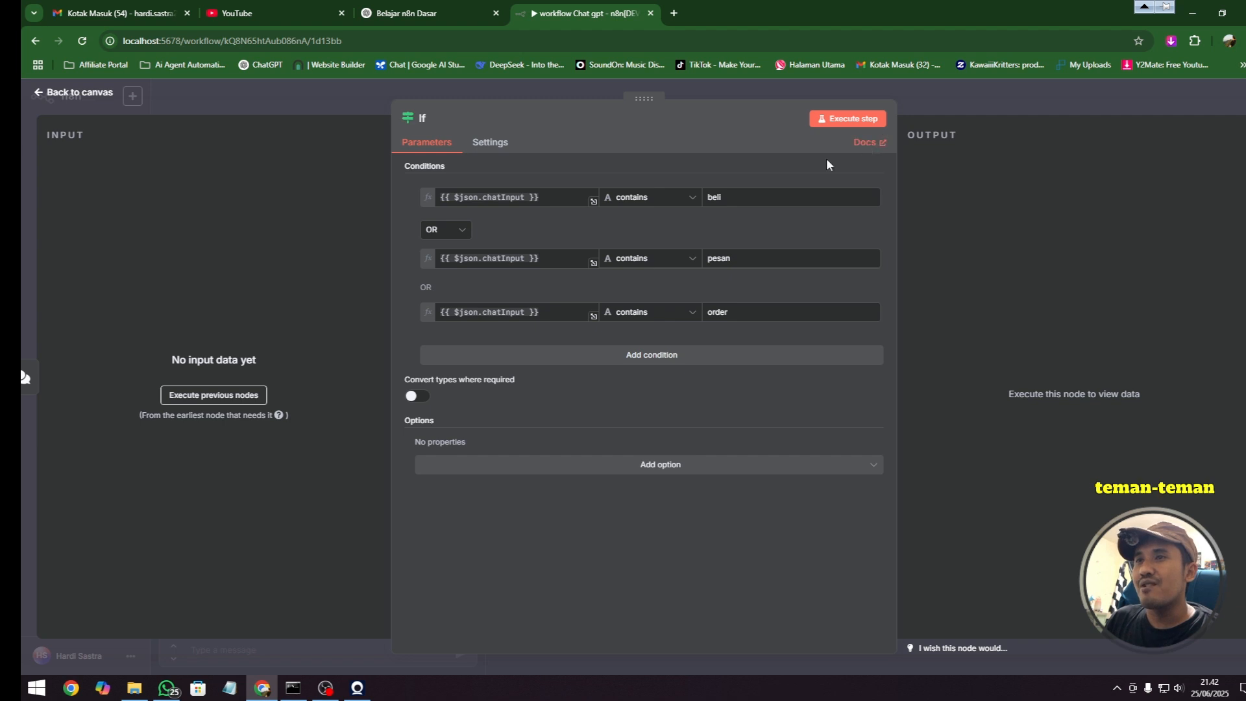
{"action": "left_click", "coordinate": [458, 231]}
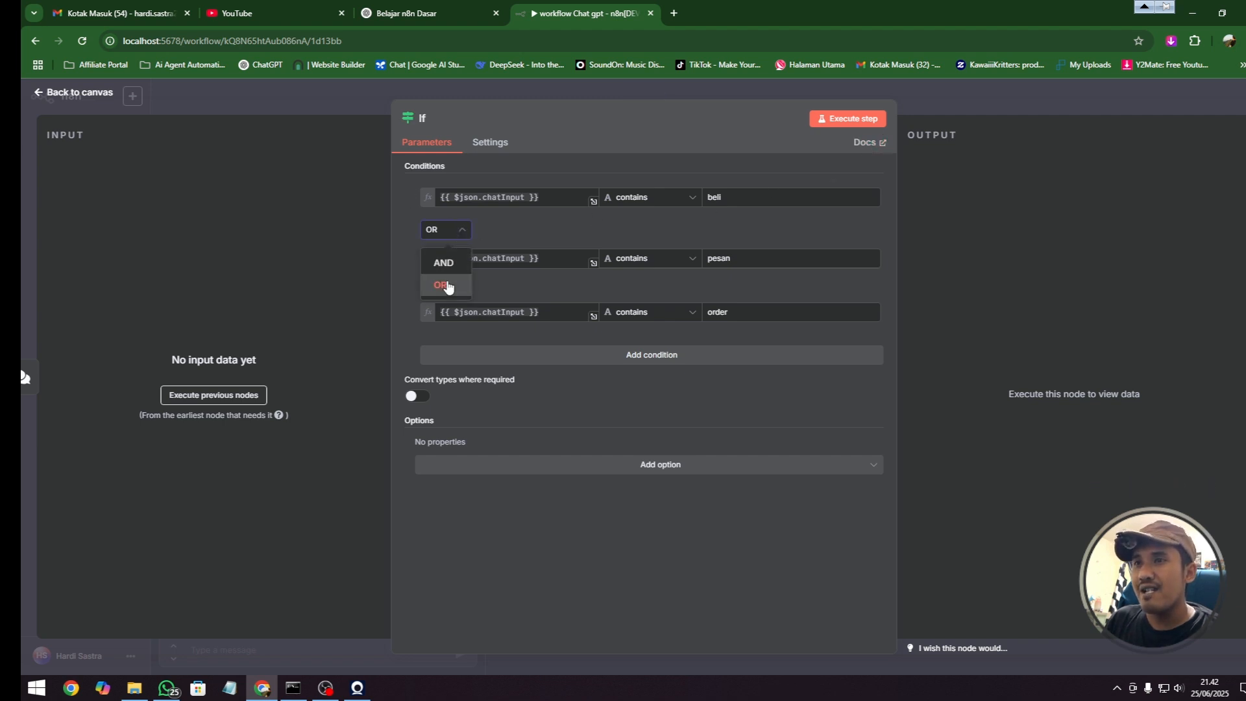
{"action": "left_click", "coordinate": [447, 286]}
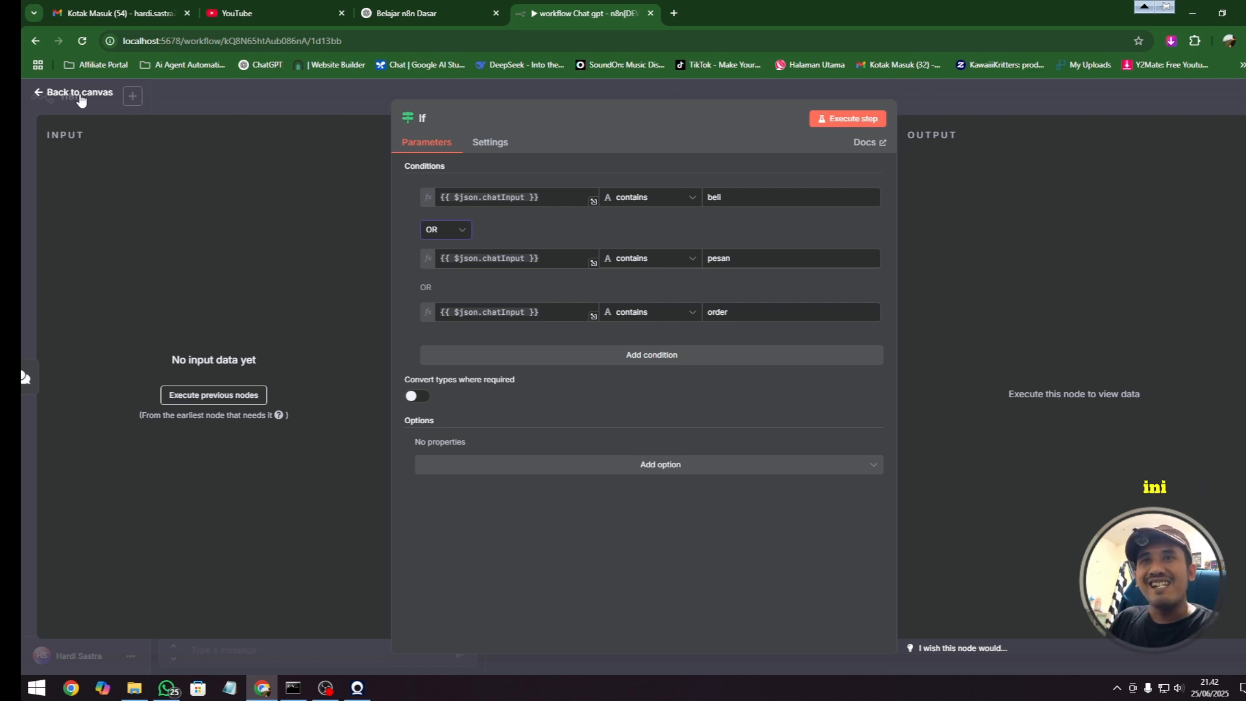
{"action": "left_click", "coordinate": [80, 96]}
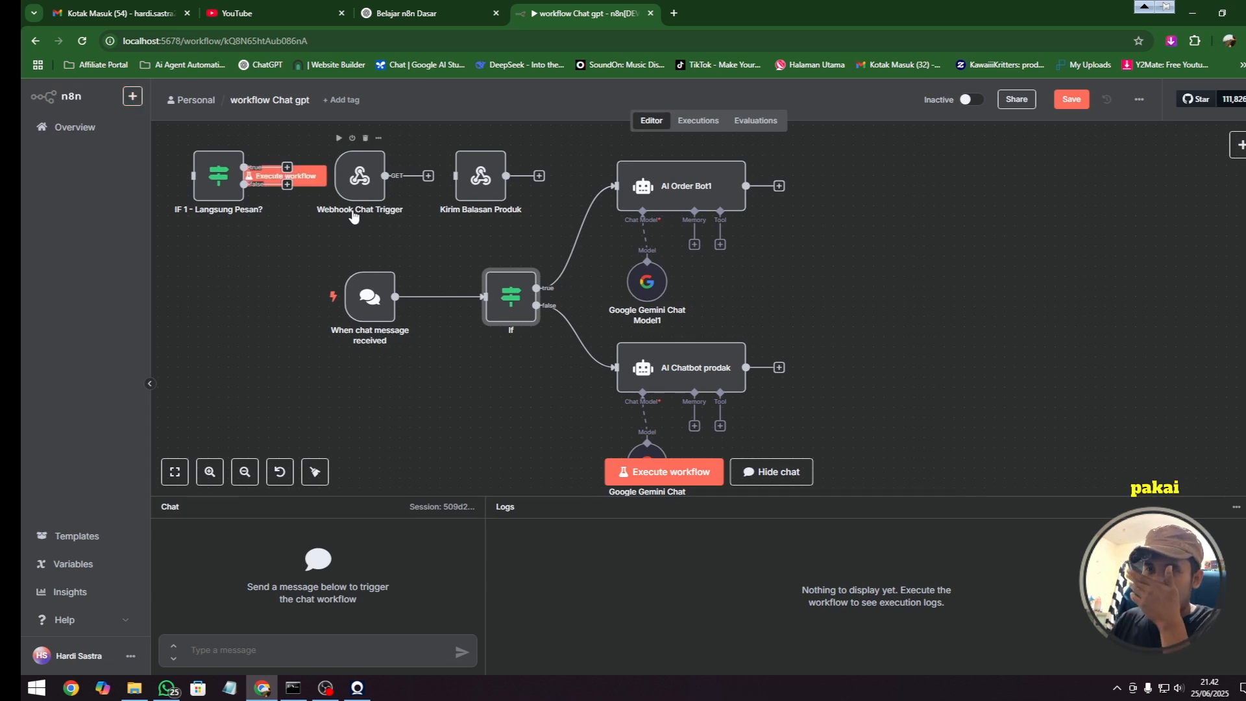
Send the chat message "haii" to run the workflow.
{"action": "left_click", "coordinate": [343, 652]}
{"action": "type", "text": "H"}
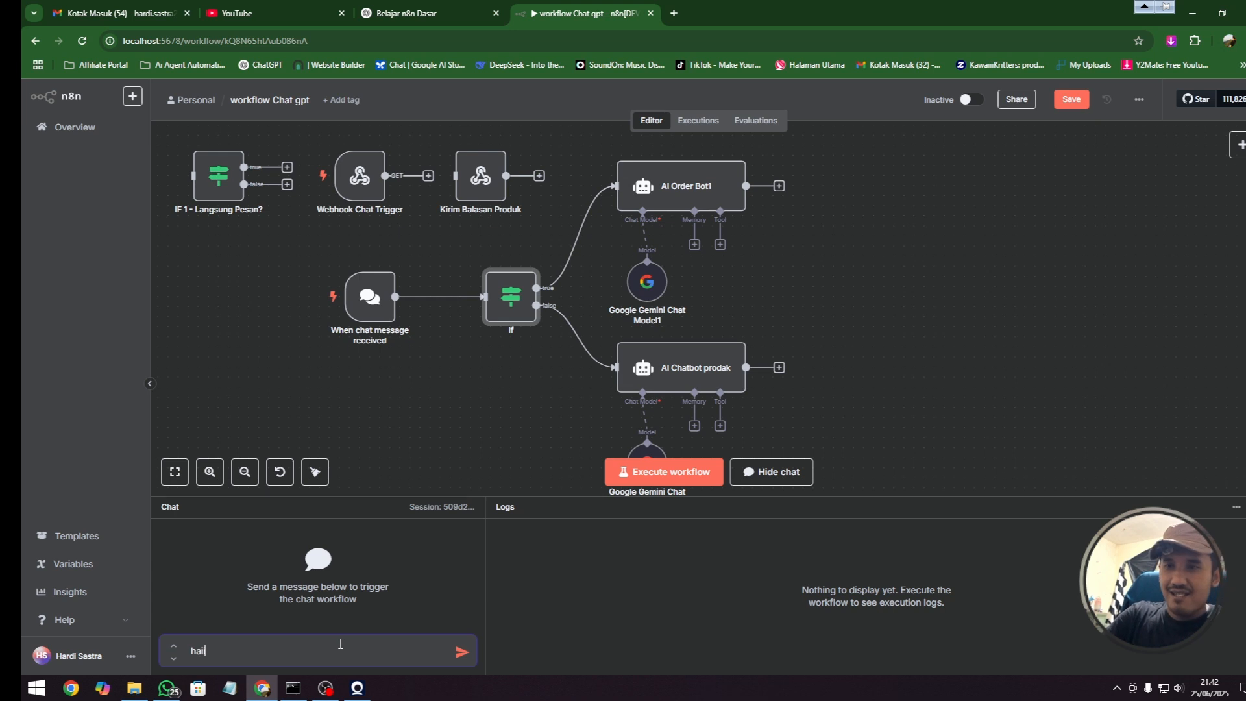
{"action": "type", "text": "aii"}
{"action": "key", "text": "Return"}
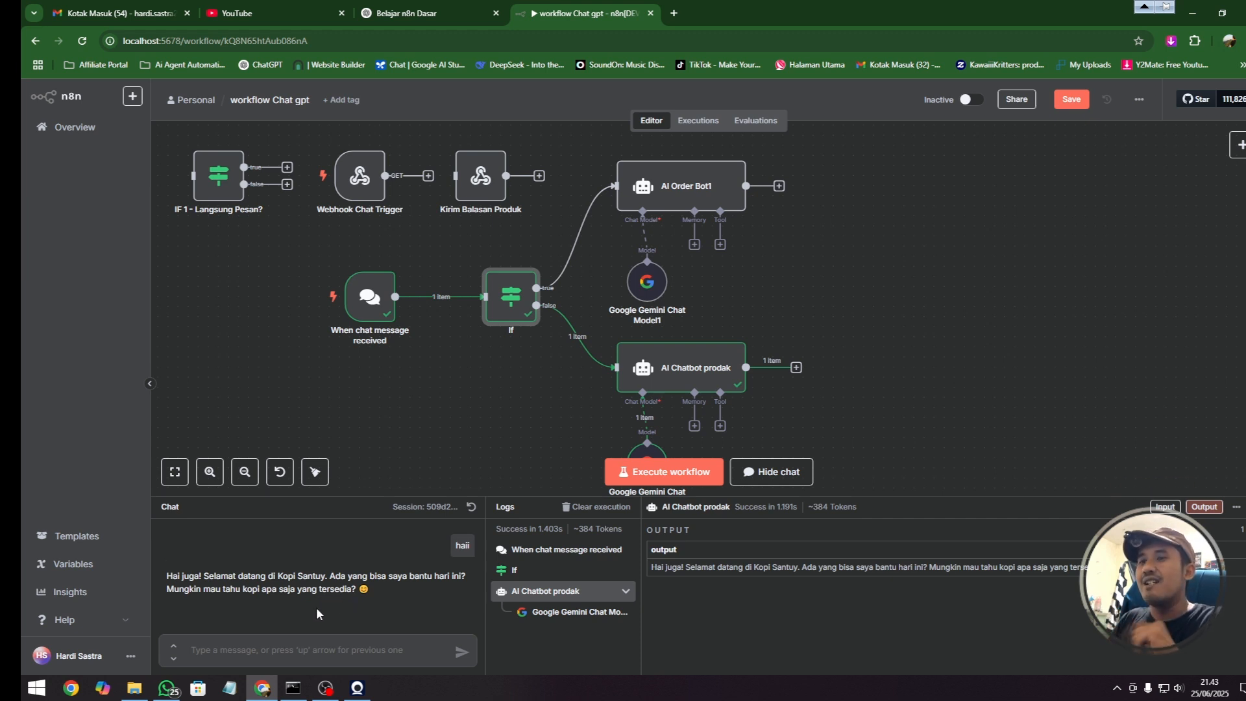
Ask "ada kopi apa saja?" in the workflow chat and read through the coffee list in the reply.
{"action": "left_click", "coordinate": [255, 653]}
{"action": "type", "text": "a"}
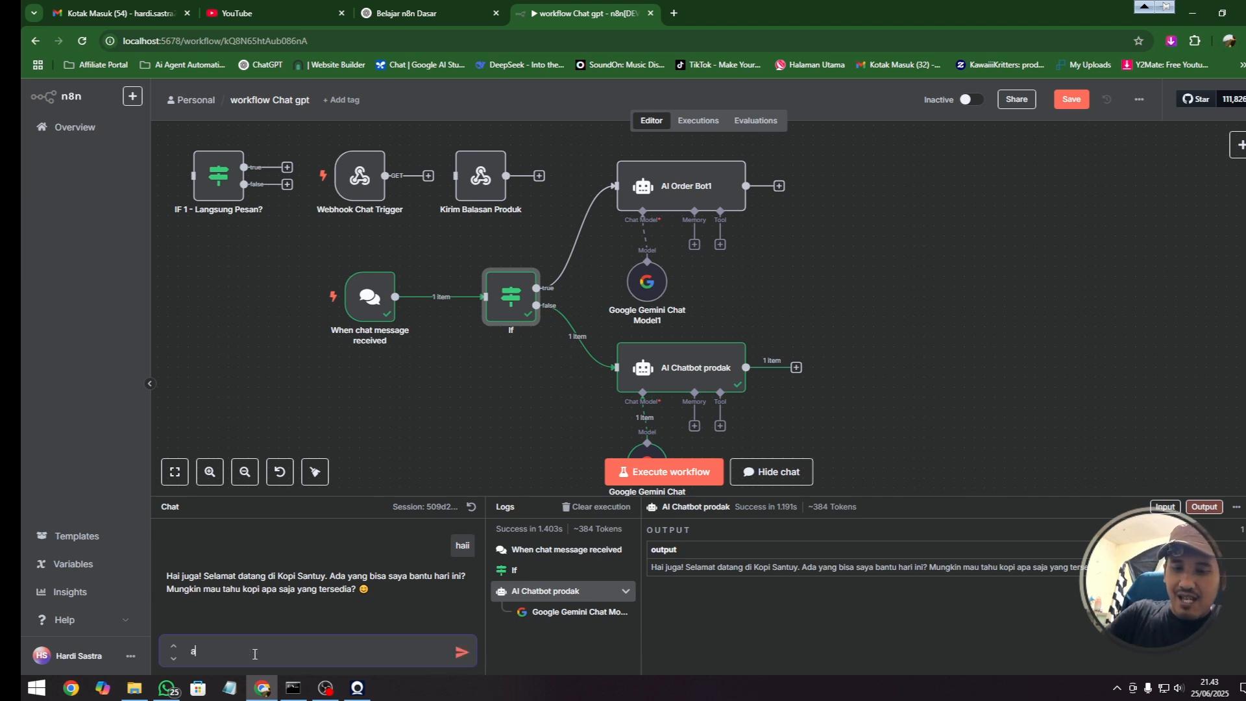
{"action": "type", "text": "da kopi apa saja?"}
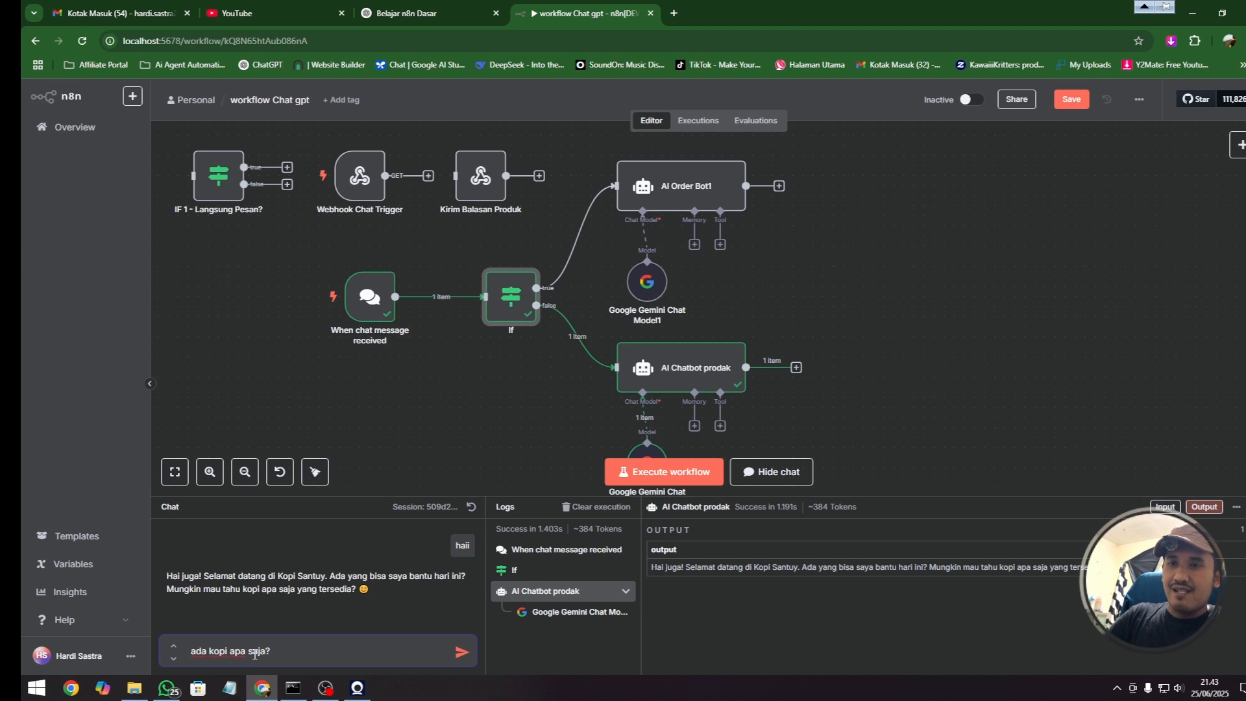
{"action": "key", "text": "Return"}
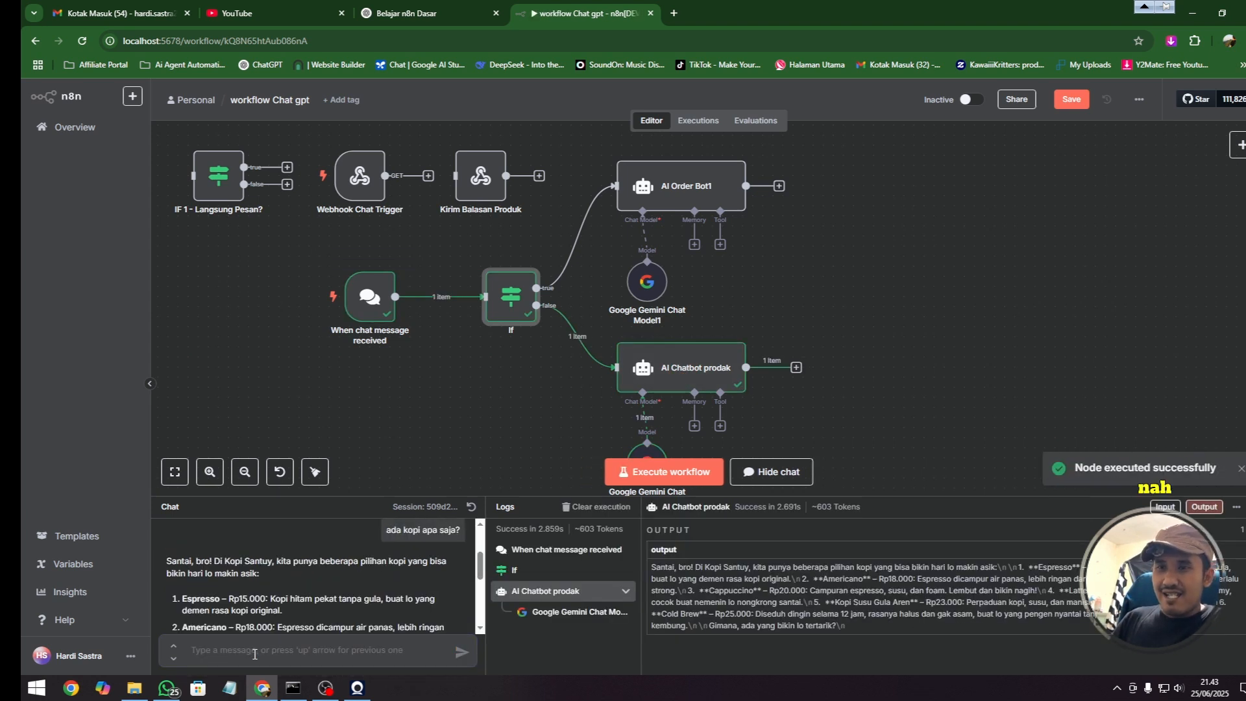
{"action": "scroll", "coordinate": [273, 579], "scroll_direction": "down", "scroll_amount": 2}
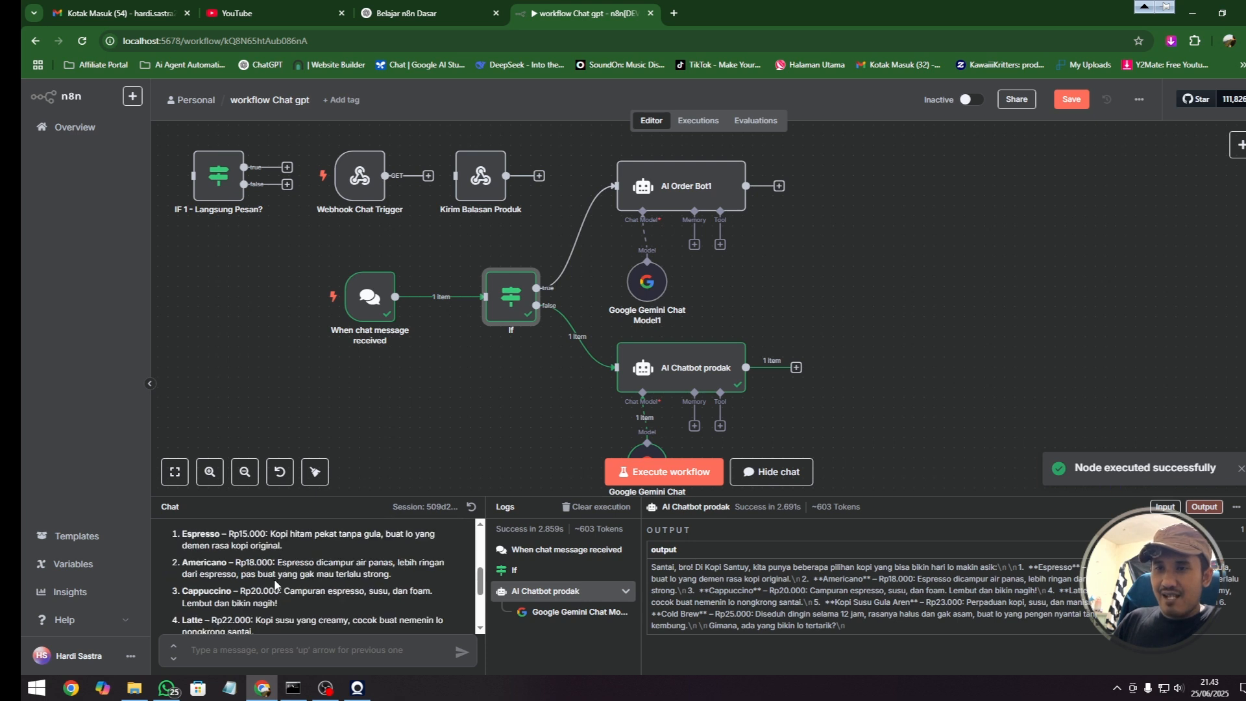
{"action": "scroll", "coordinate": [274, 578], "scroll_direction": "up", "scroll_amount": 2}
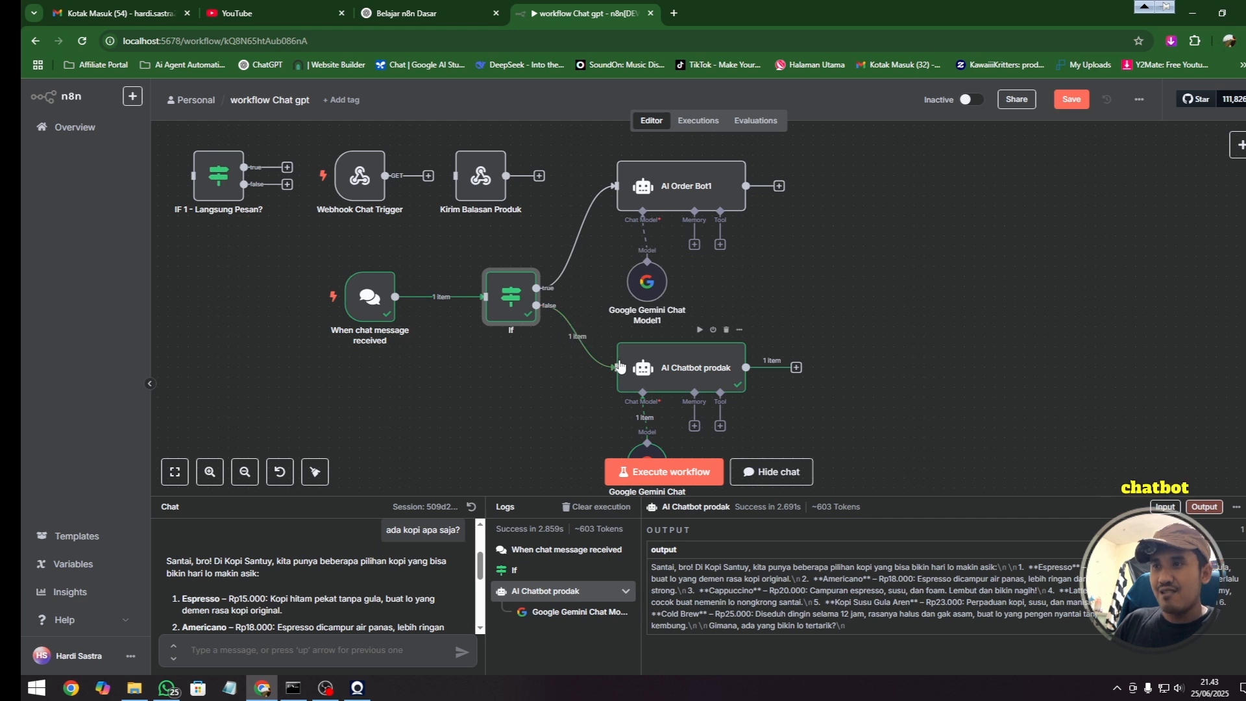
{"action": "scroll", "coordinate": [301, 558], "scroll_direction": "down", "scroll_amount": 3}
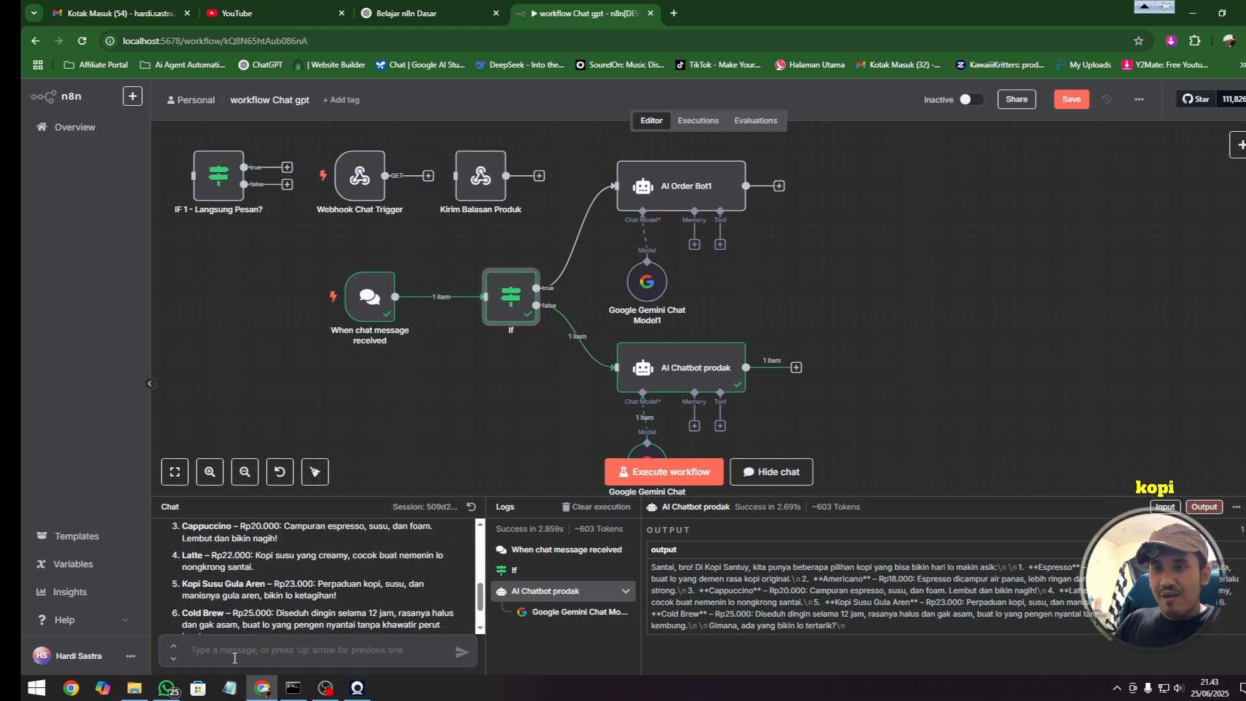
Send the chat message "saya ingin kopi latte bagaimana cara belinya?" to test the order branch.
{"action": "type", "text": "saya"}
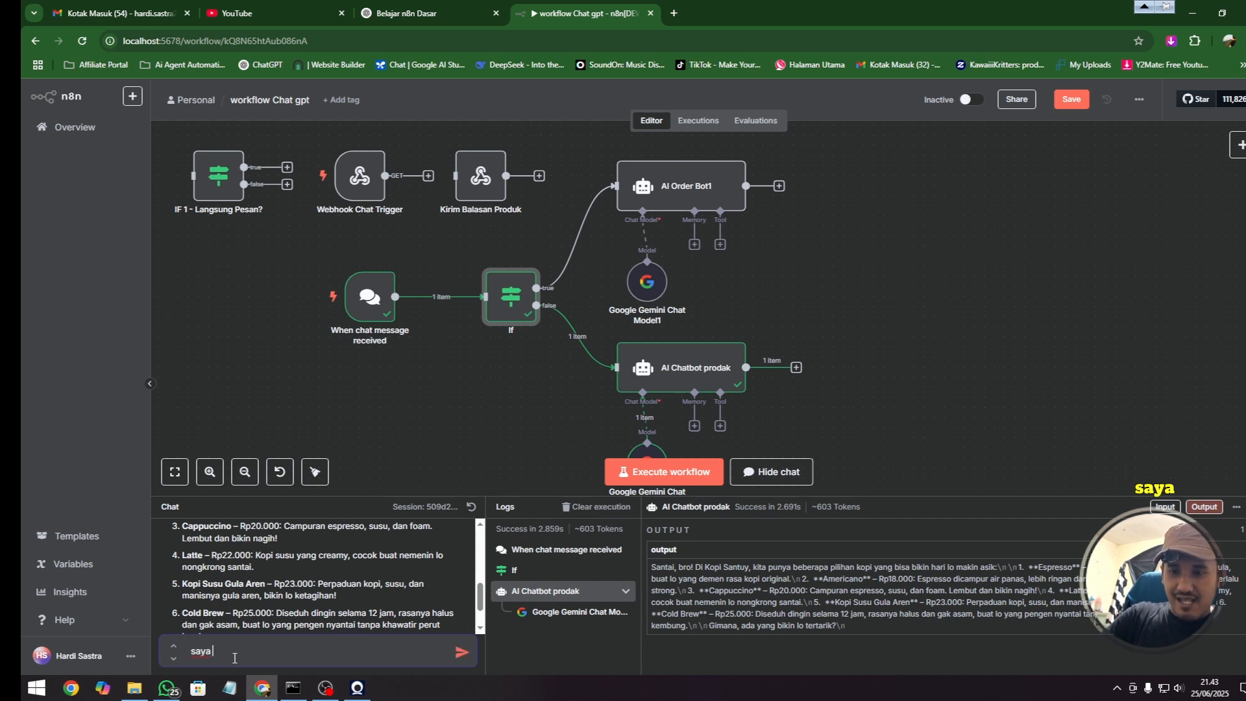
{"action": "type", "text": " ingin kopi"}
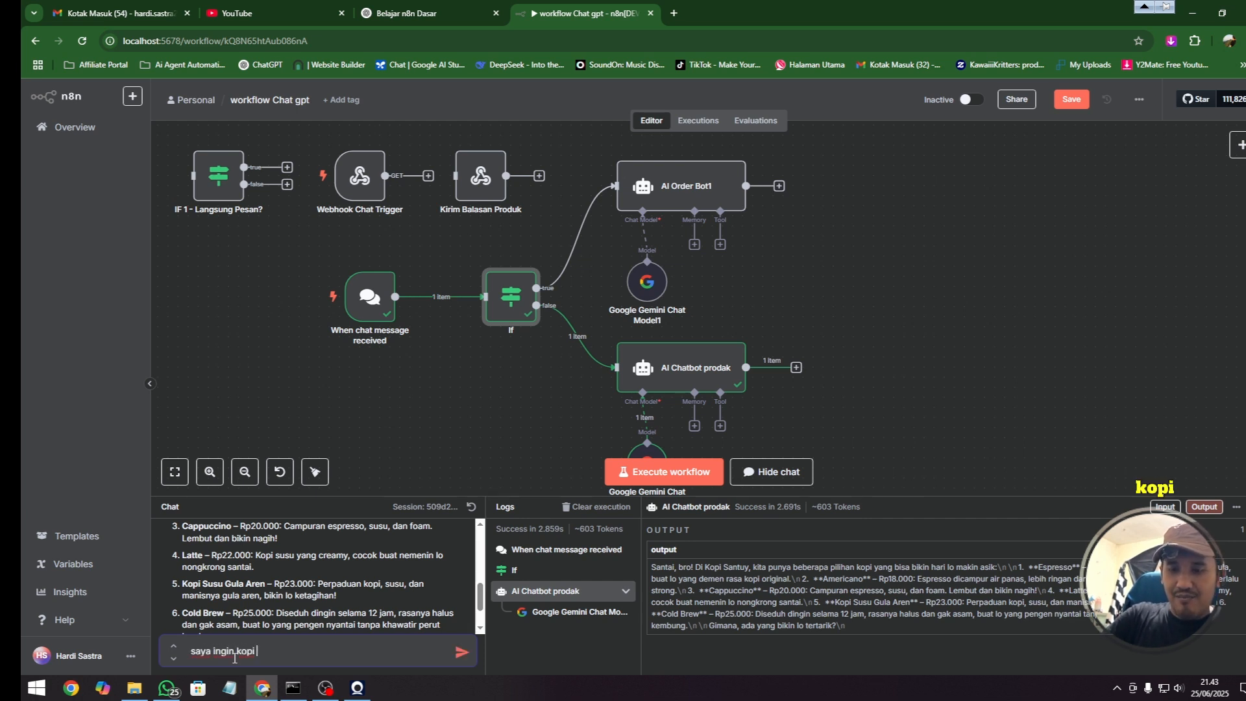
{"action": "type", "text": " latte baga"}
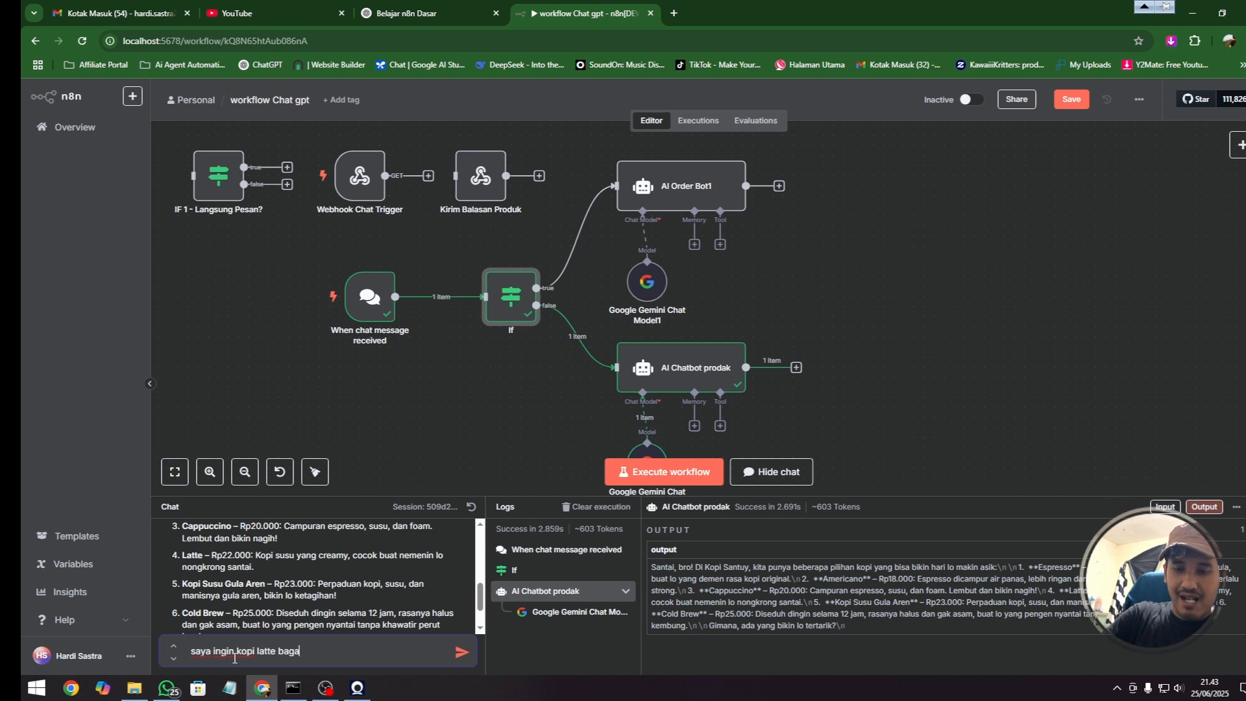
{"action": "type", "text": "imana cara belinya"}
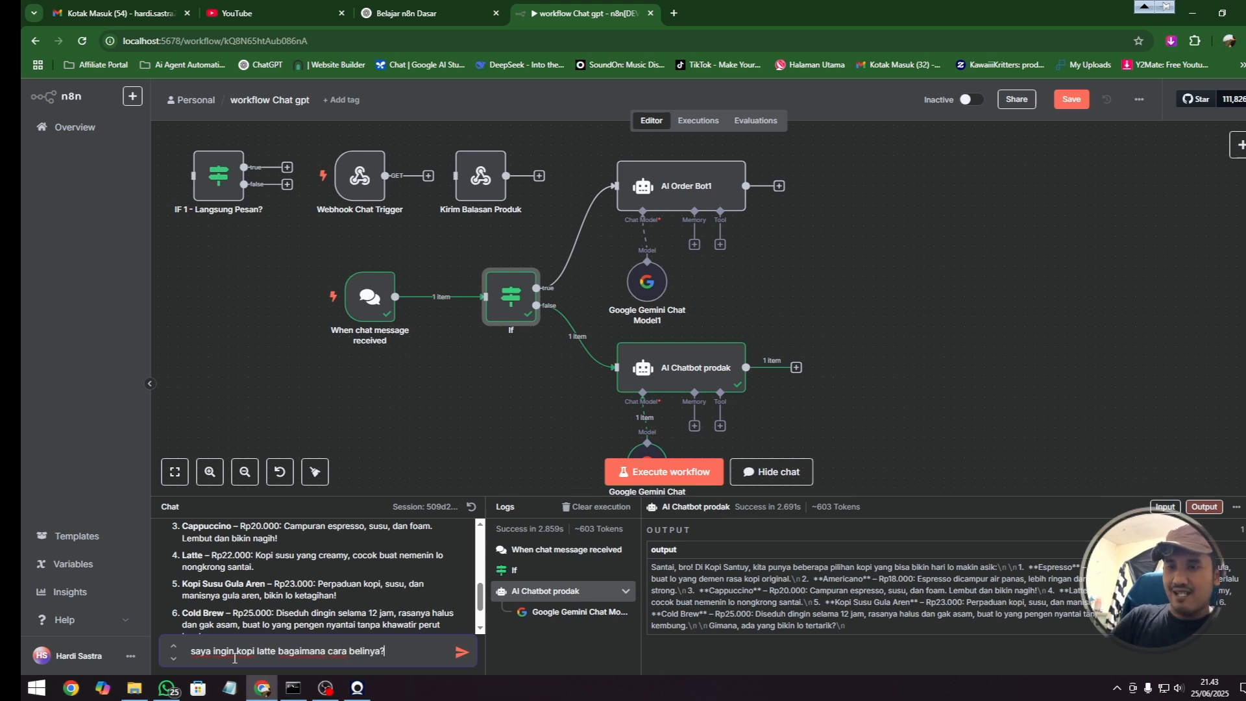
{"action": "type", "text": "?"}
{"action": "key", "text": "Return"}
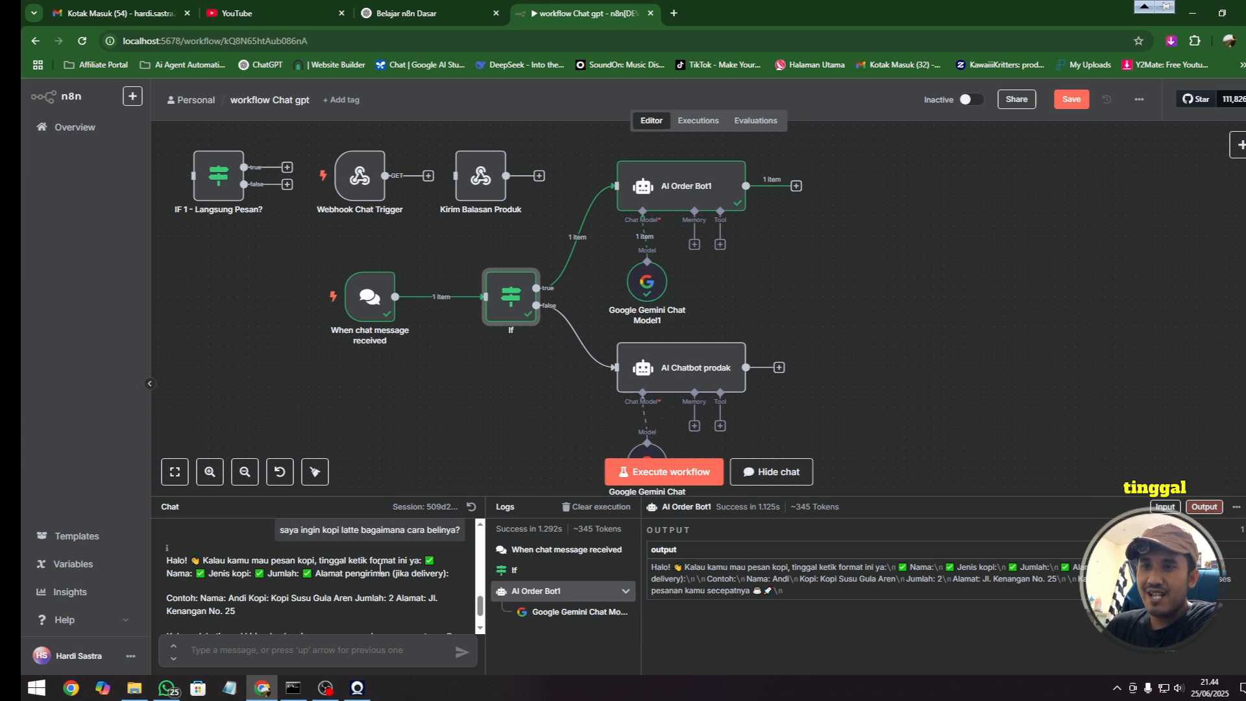
Read the order bot's chat reply, going over the order format, the example and the closing line.
{"action": "left_click_drag", "start_coordinate": [369, 560], "coordinate": [406, 562]}
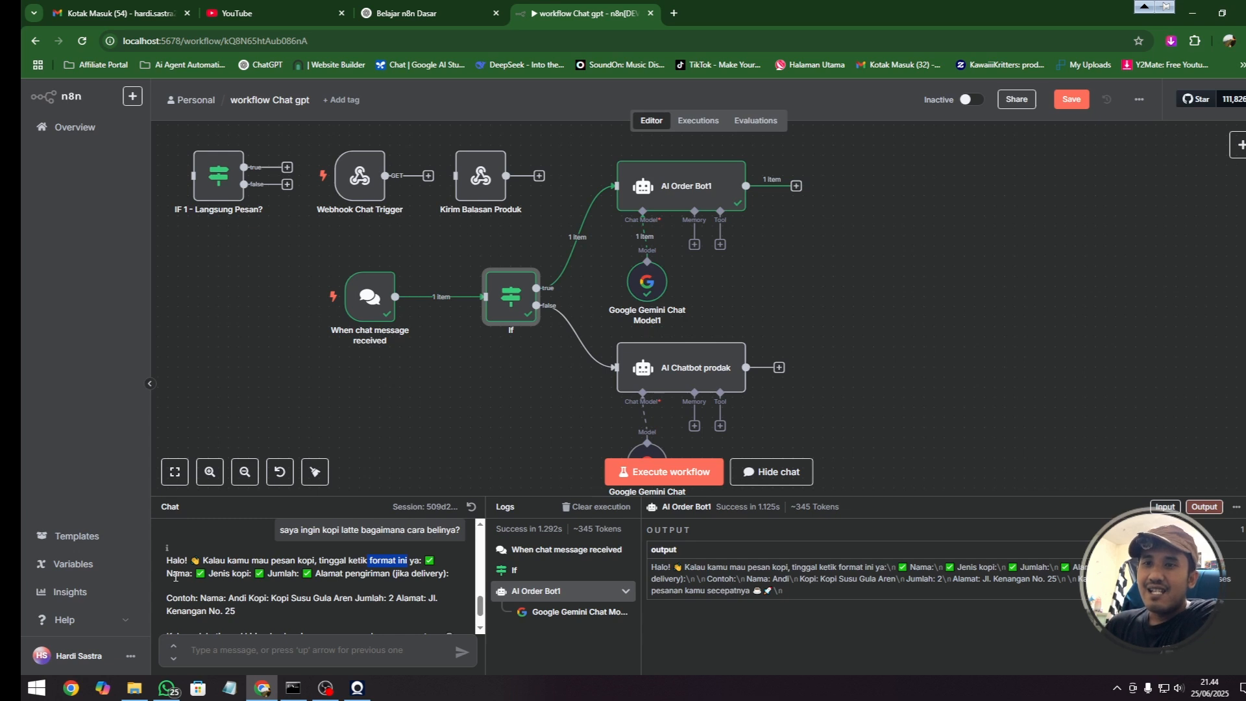
{"action": "left_click_drag", "start_coordinate": [175, 576], "coordinate": [385, 574]}
{"action": "scroll", "coordinate": [260, 571], "scroll_direction": "down", "scroll_amount": 1}
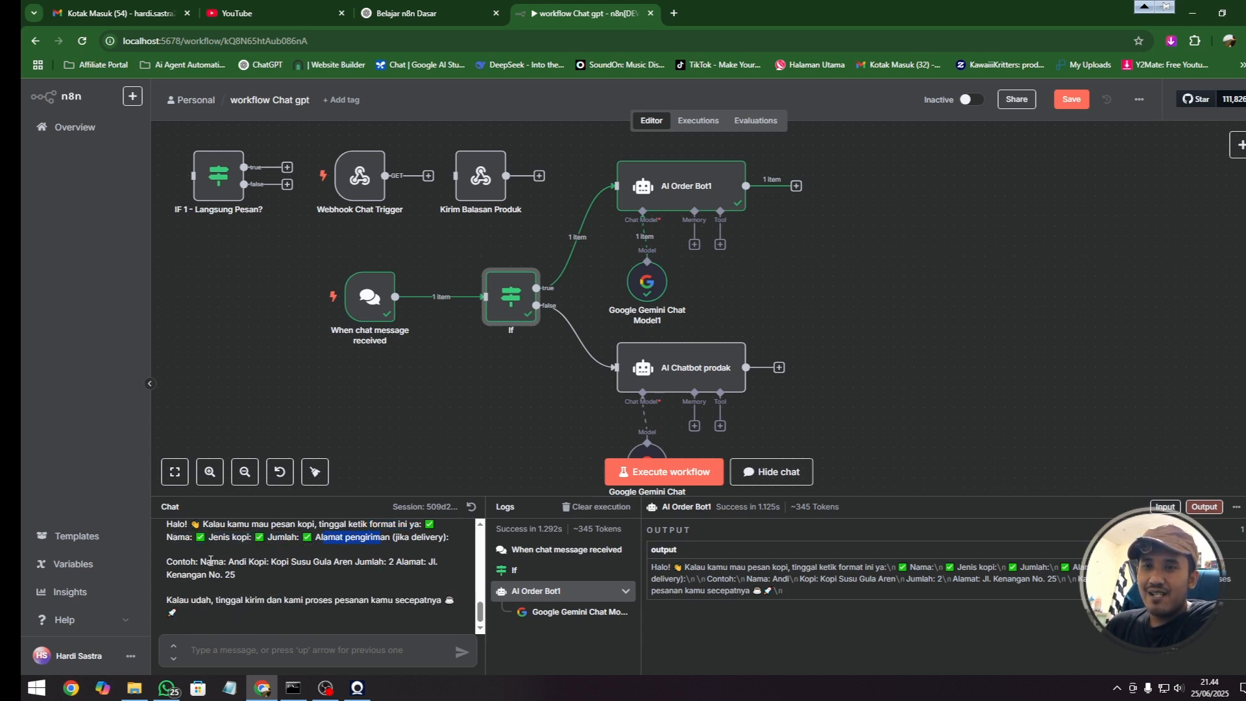
{"action": "left_click_drag", "start_coordinate": [181, 564], "coordinate": [207, 564]}
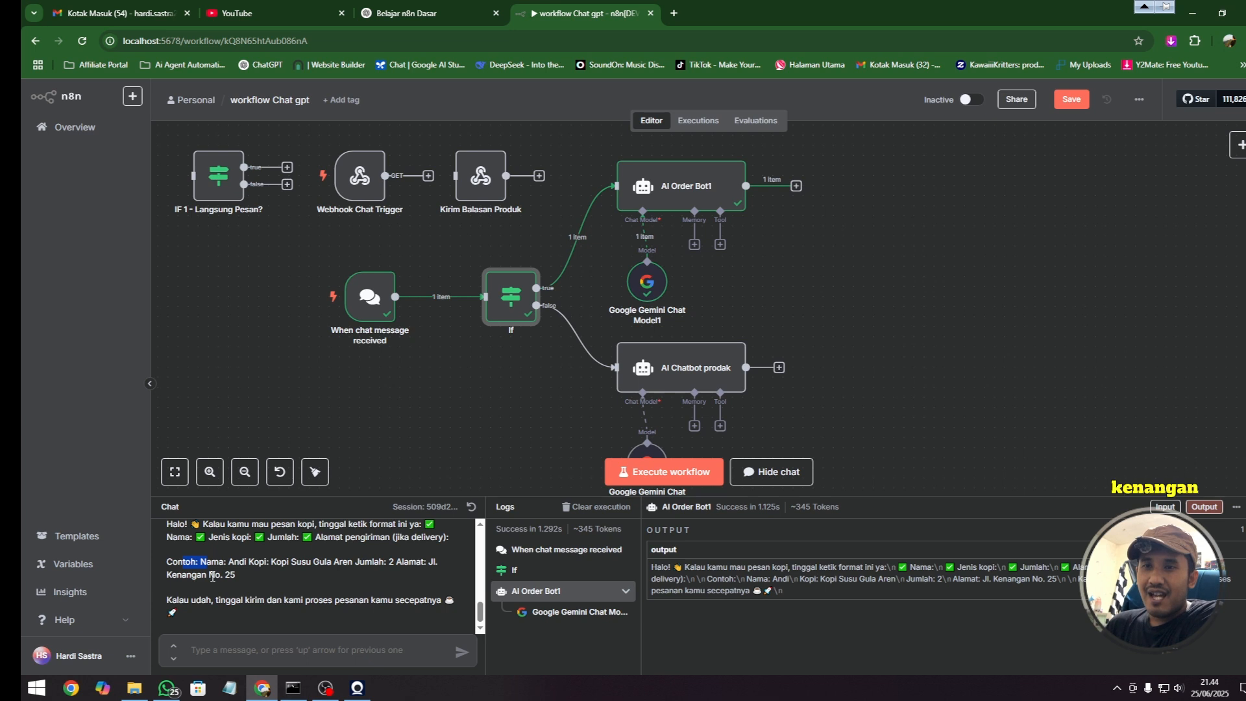
{"action": "left_click", "coordinate": [266, 582]}
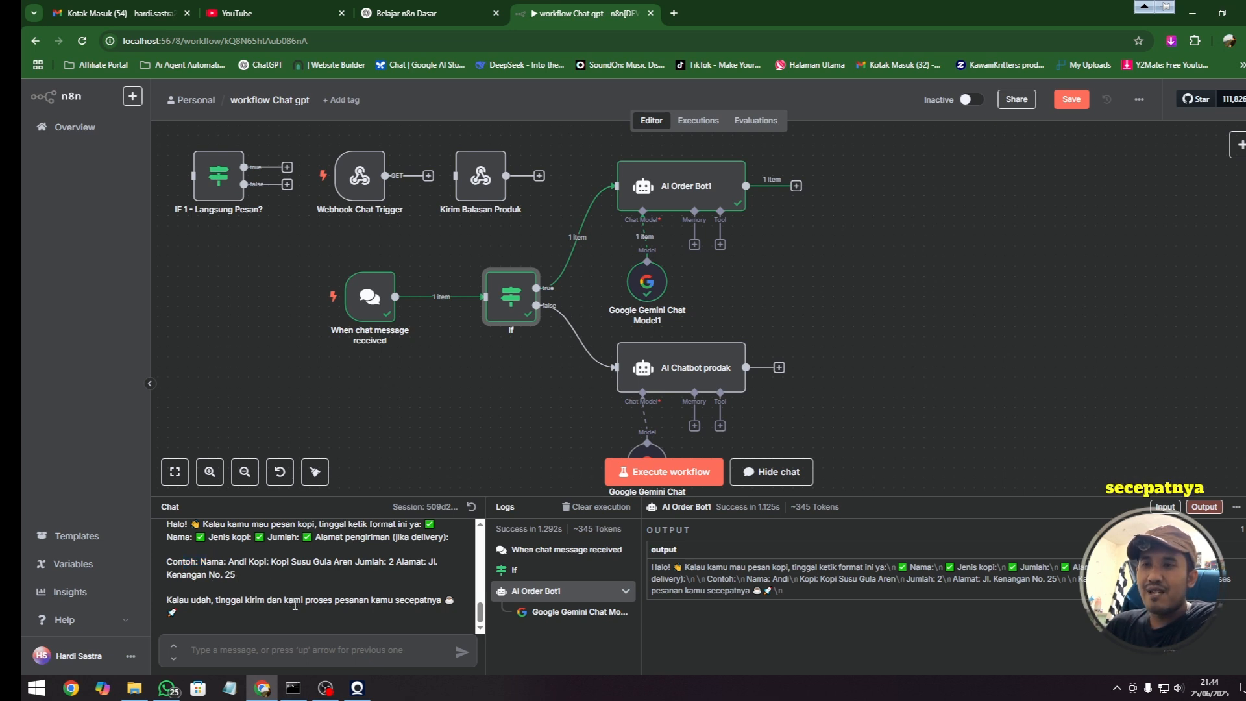
{"action": "left_click_drag", "start_coordinate": [167, 600], "coordinate": [335, 610]}
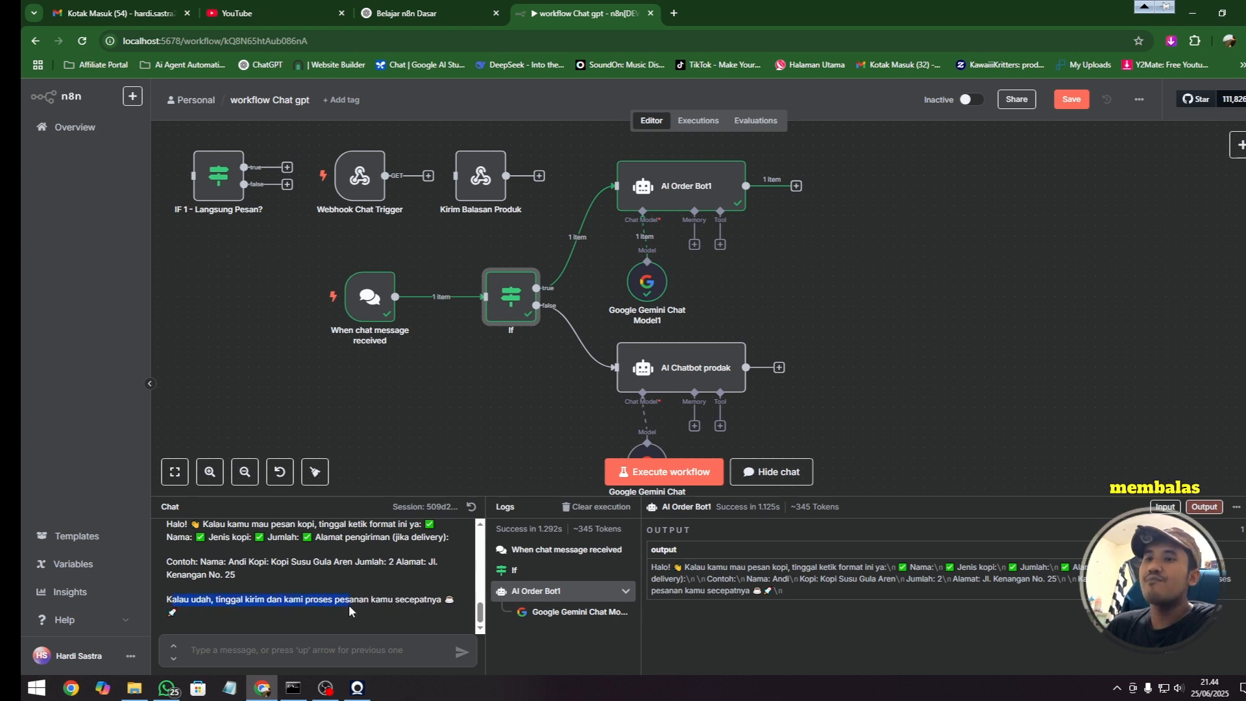
Open the AI Order Bot1 node, examine the final instructions of its system message and return to the canvas.
{"action": "left_click", "coordinate": [667, 199]}
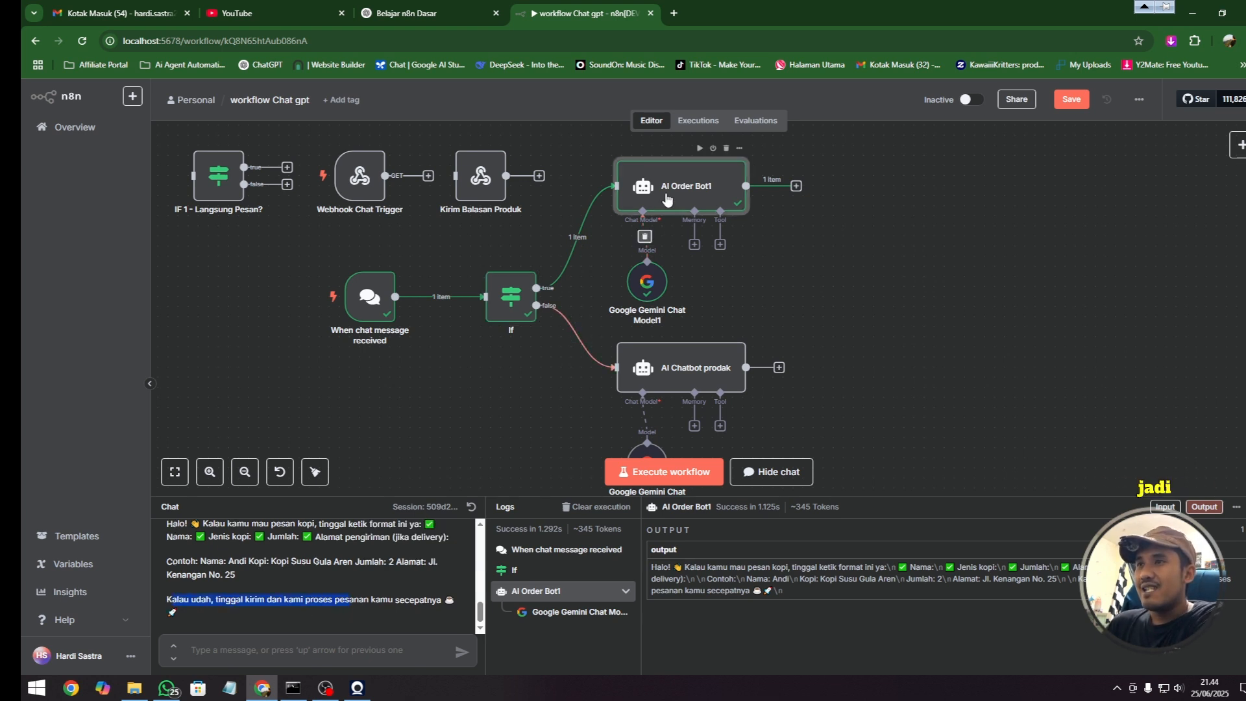
{"action": "double_click", "coordinate": [667, 199]}
{"action": "scroll", "coordinate": [639, 441], "scroll_direction": "down", "scroll_amount": 5}
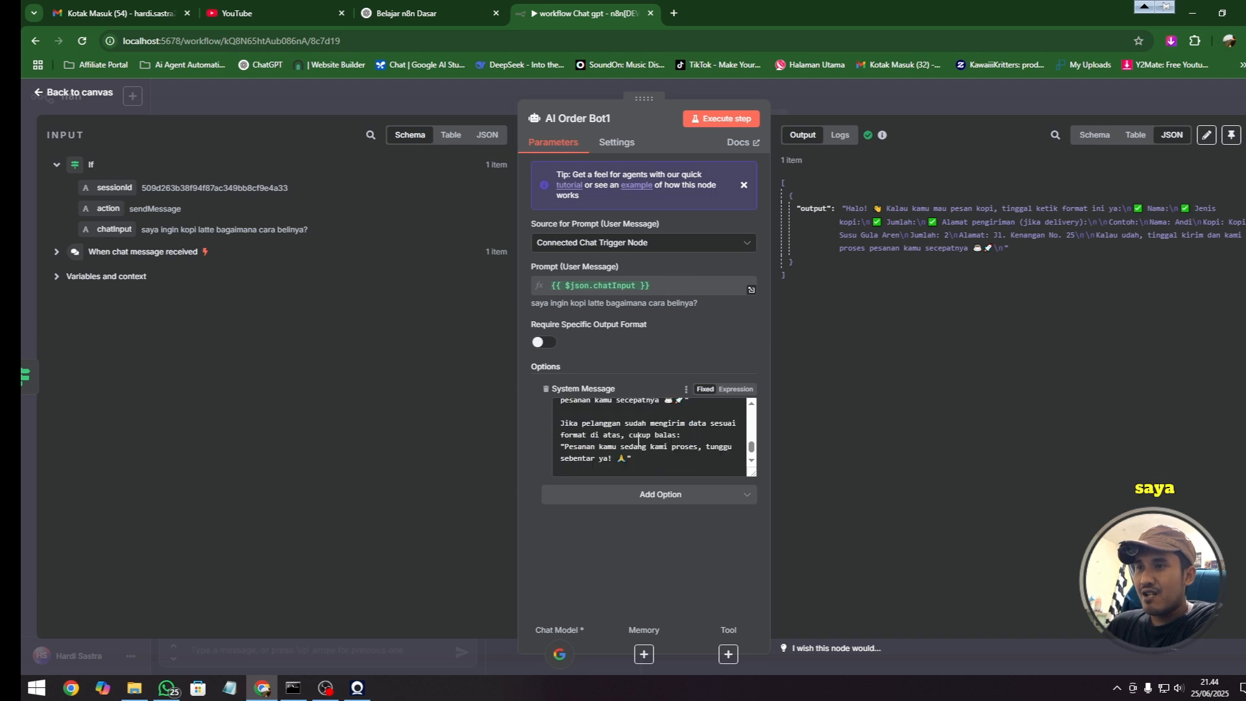
{"action": "scroll", "coordinate": [639, 441], "scroll_direction": "down", "scroll_amount": 2}
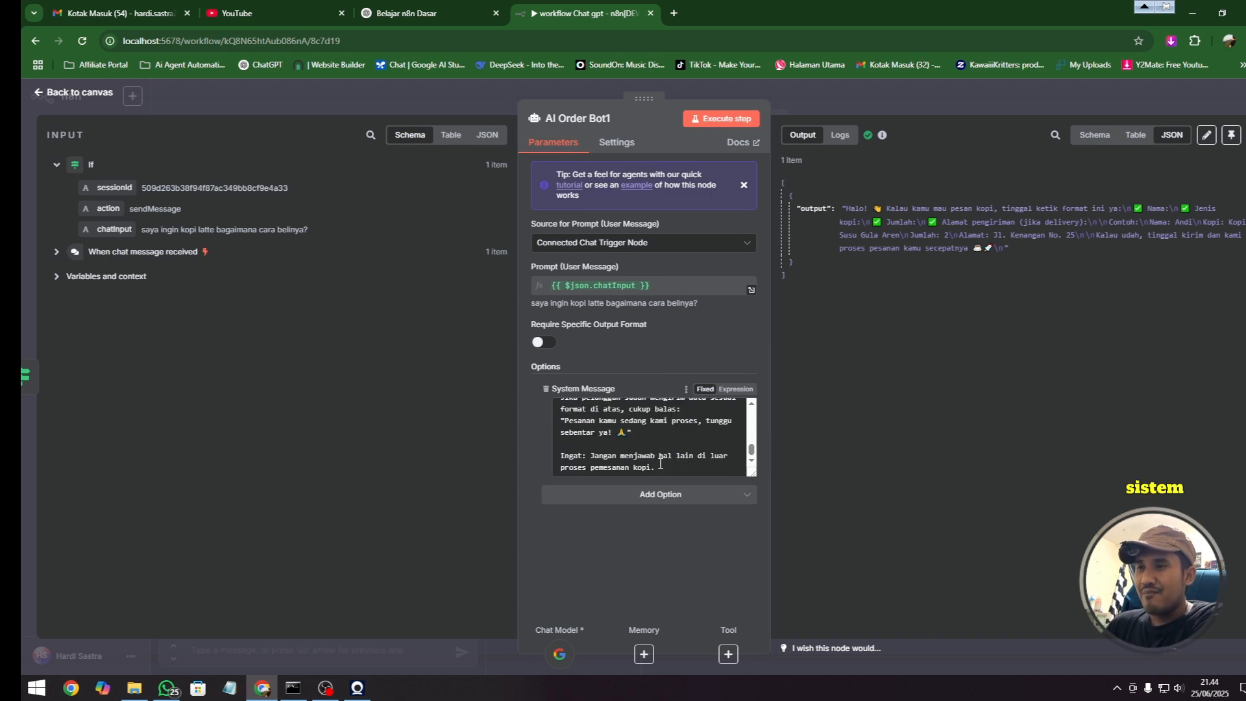
{"action": "left_click_drag", "start_coordinate": [620, 458], "coordinate": [702, 466]}
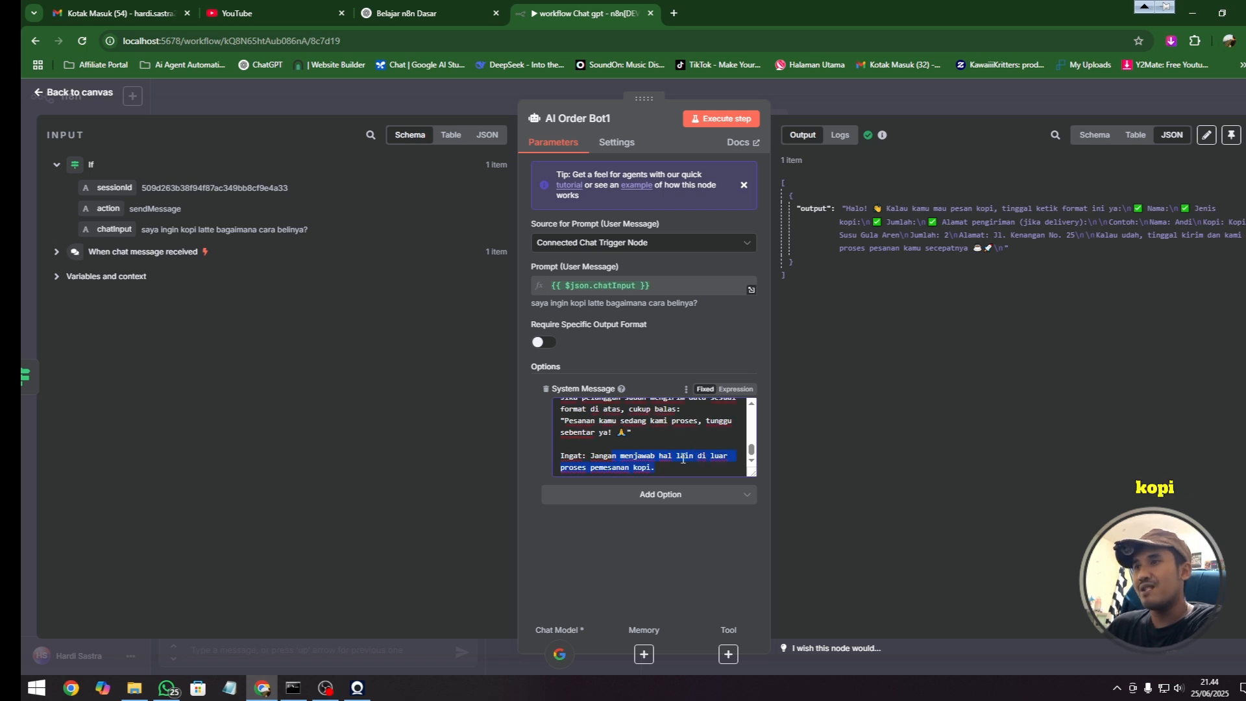
{"action": "left_click", "coordinate": [64, 96]}
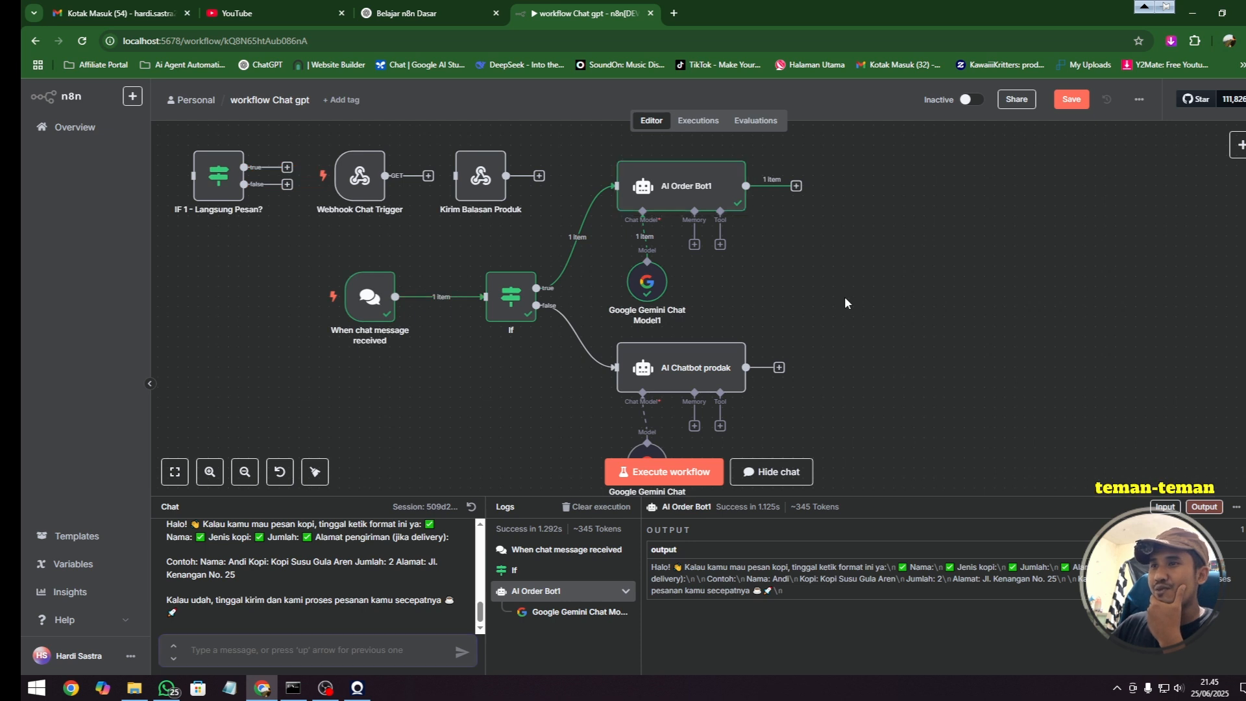
{"action": "scroll", "coordinate": [843, 296], "scroll_direction": "down", "scroll_amount": 1}
{"action": "scroll", "coordinate": [844, 296], "scroll_direction": "up", "scroll_amount": 1}
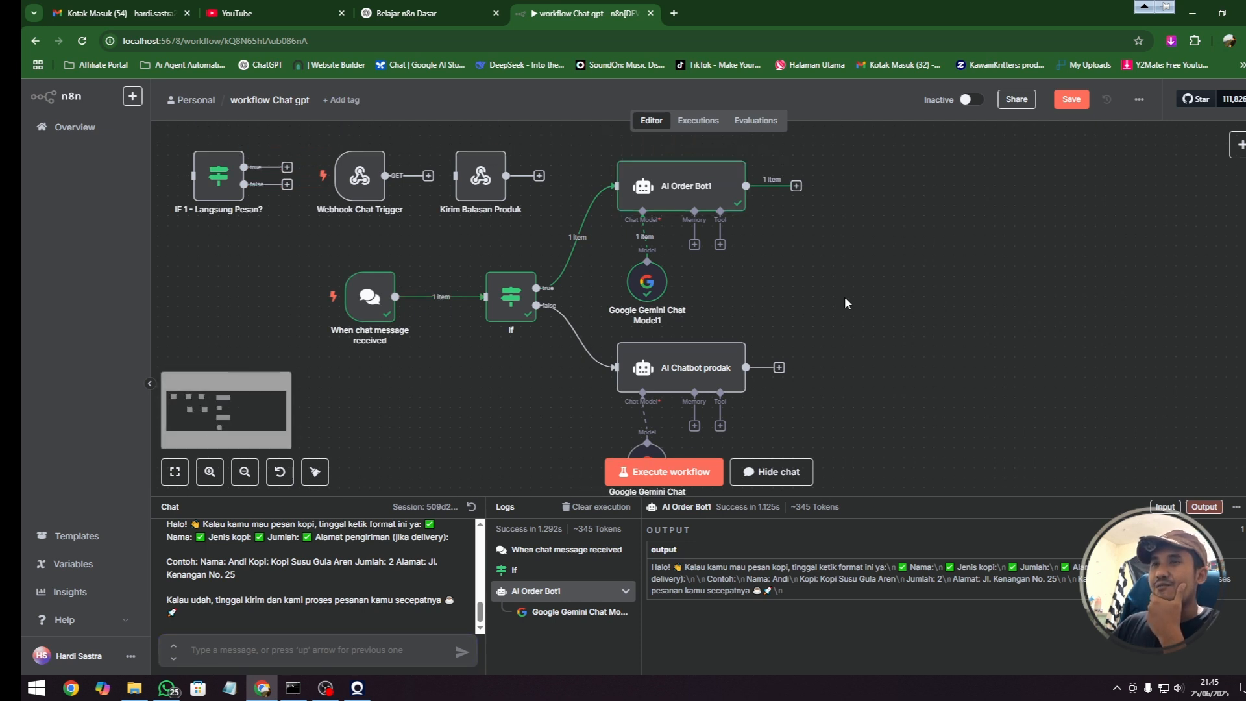